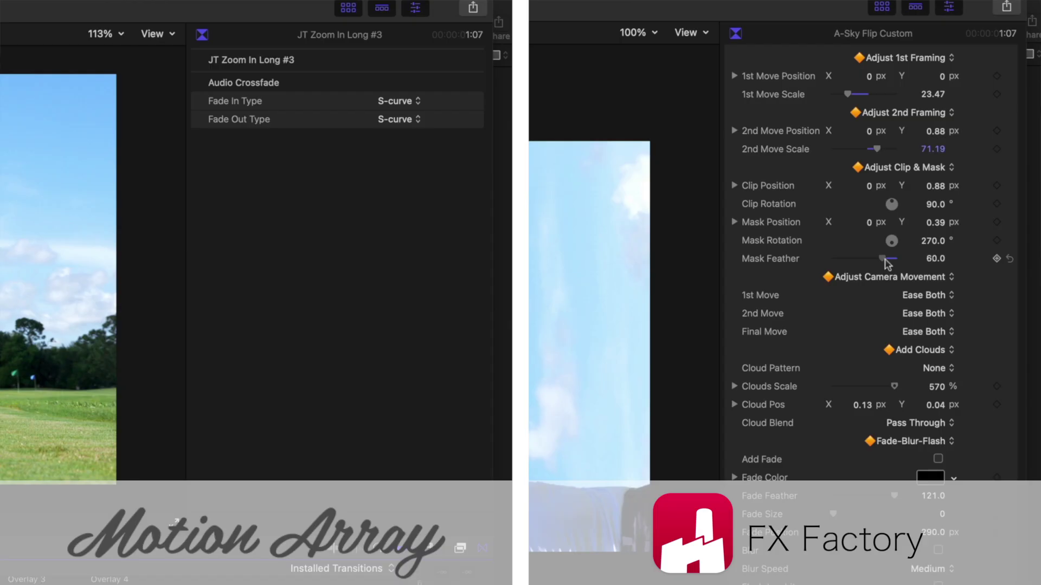
# - Raise the A-Sky Flip Custom Mask Feather to 320 and drop Clouds Scale to 400 %
pyautogui.moveTo(930, 265); pyautogui.dragTo(930, 263)
pyautogui.moveTo(931, 261); pyautogui.dragTo(930, 262)
pyautogui.moveTo(849, 386); pyautogui.dragTo(949, 395)
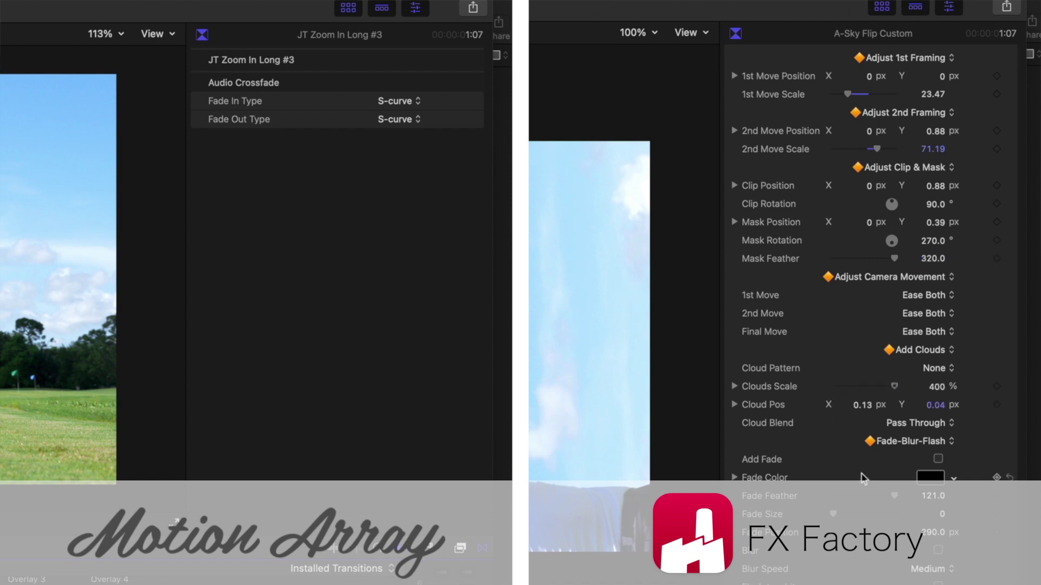
pyautogui.scroll(-2, 878, 458)
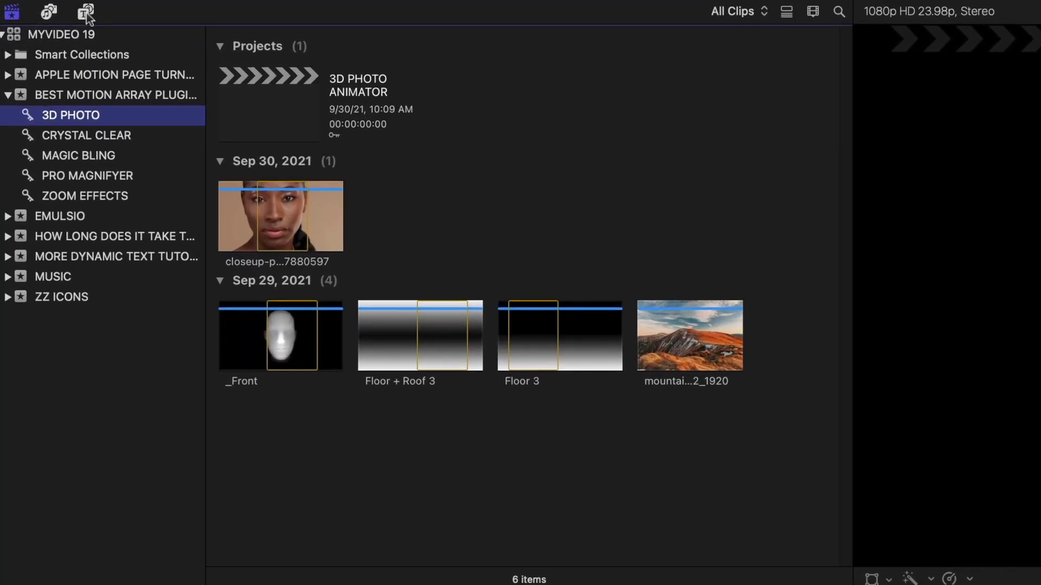
# - Browse the 3D Photo Animator generators, previewing 03 Zoom In + Rotation Left and 23 Parallax L to R
pyautogui.click(87, 14)
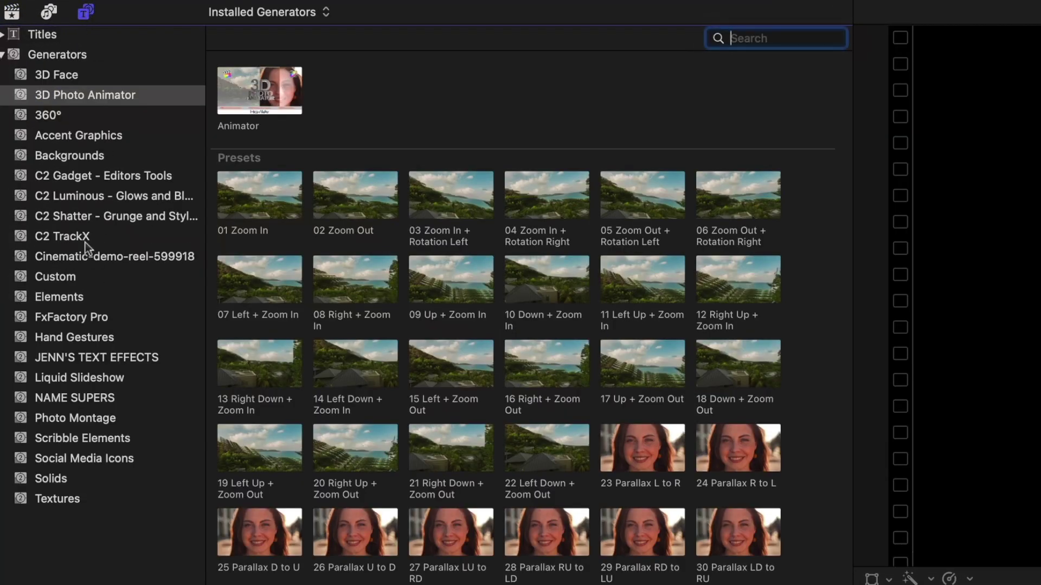
pyautogui.click(87, 98)
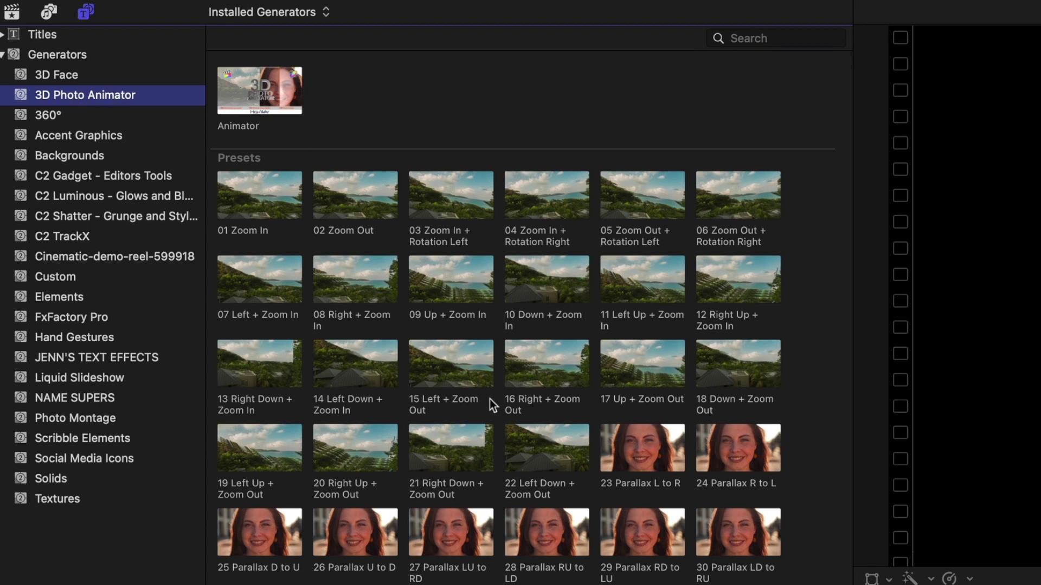
pyautogui.click(466, 194)
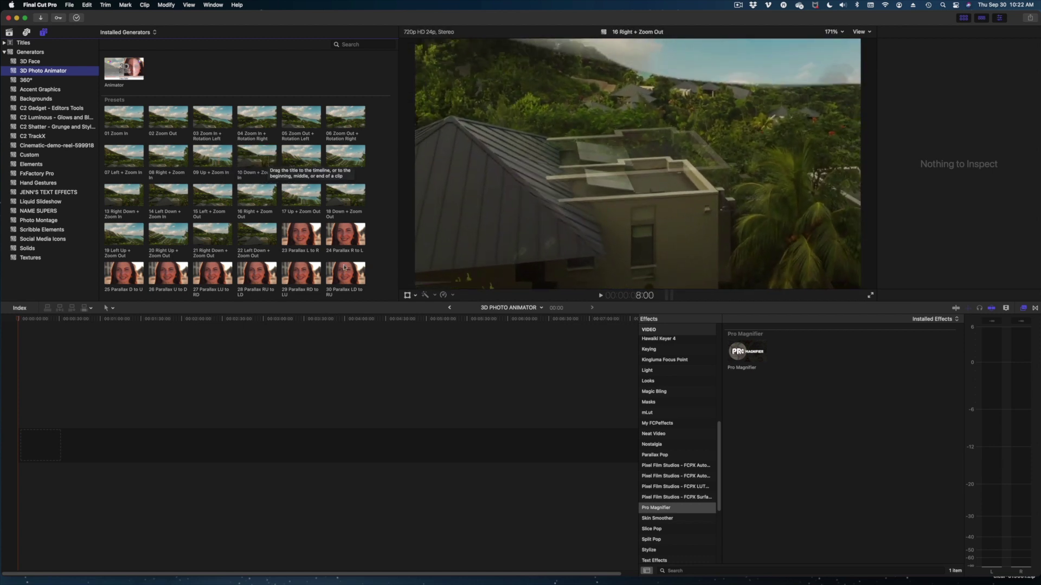
pyautogui.click(308, 242)
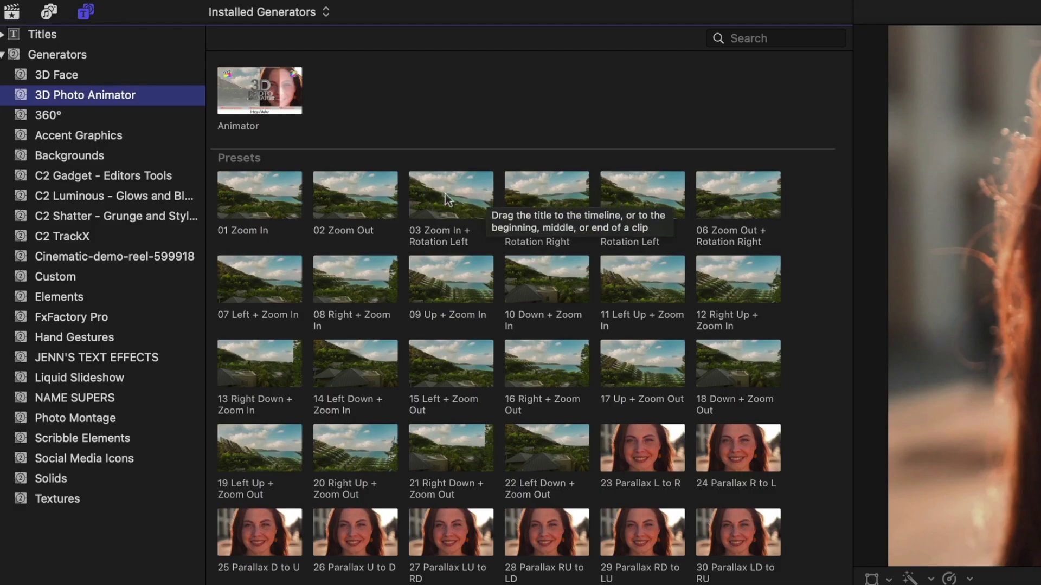
# - Place 02 Zoom Out at the start of the timeline and show its published Generator parameters
pyautogui.moveTo(355, 190); pyautogui.dragTo(44, 584)
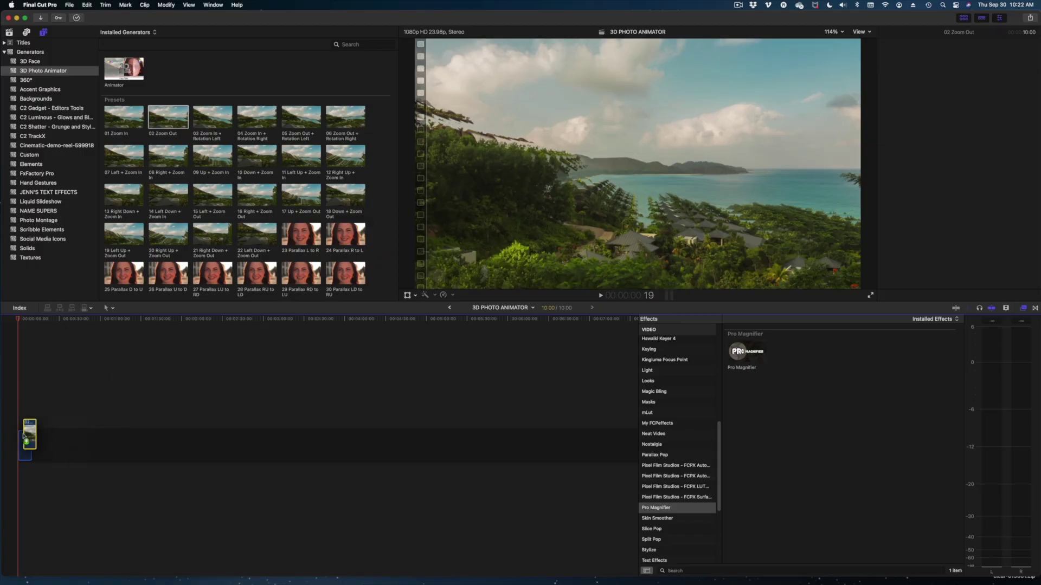
pyautogui.moveTo(25, 435); pyautogui.dragTo(25, 440)
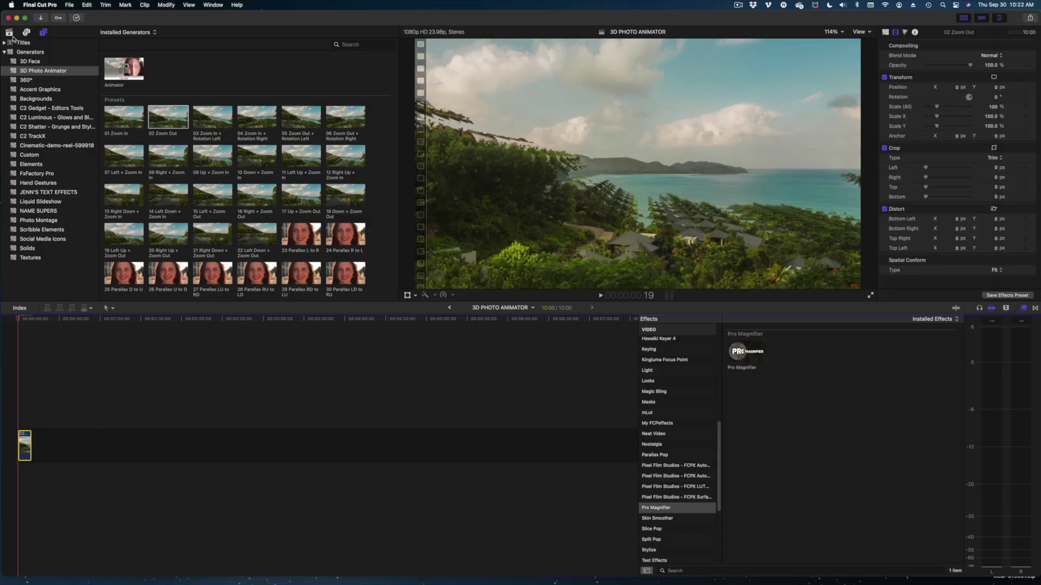
pyautogui.click(37, 445)
pyautogui.click(25, 444)
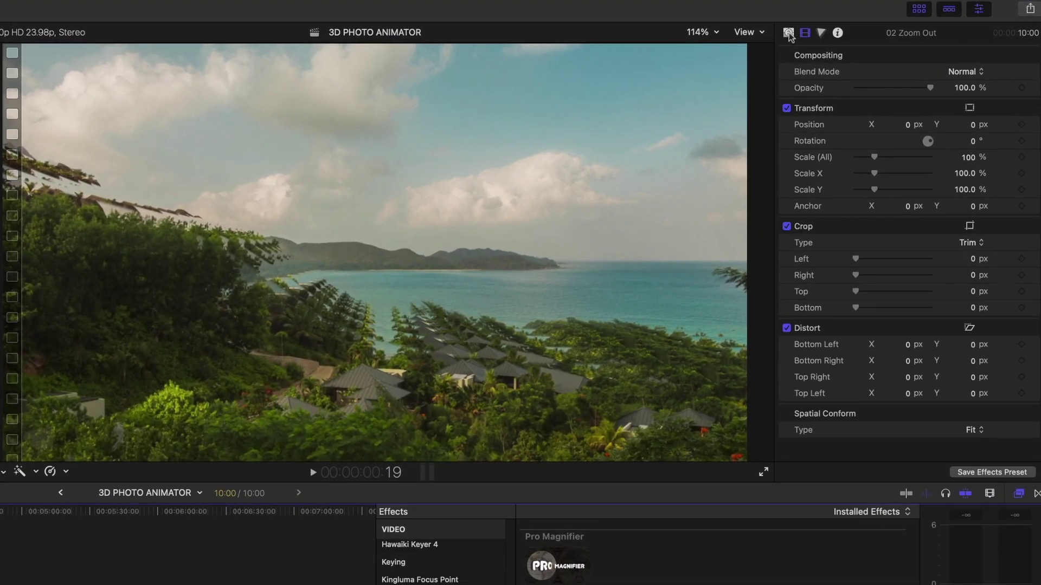
pyautogui.click(838, 32)
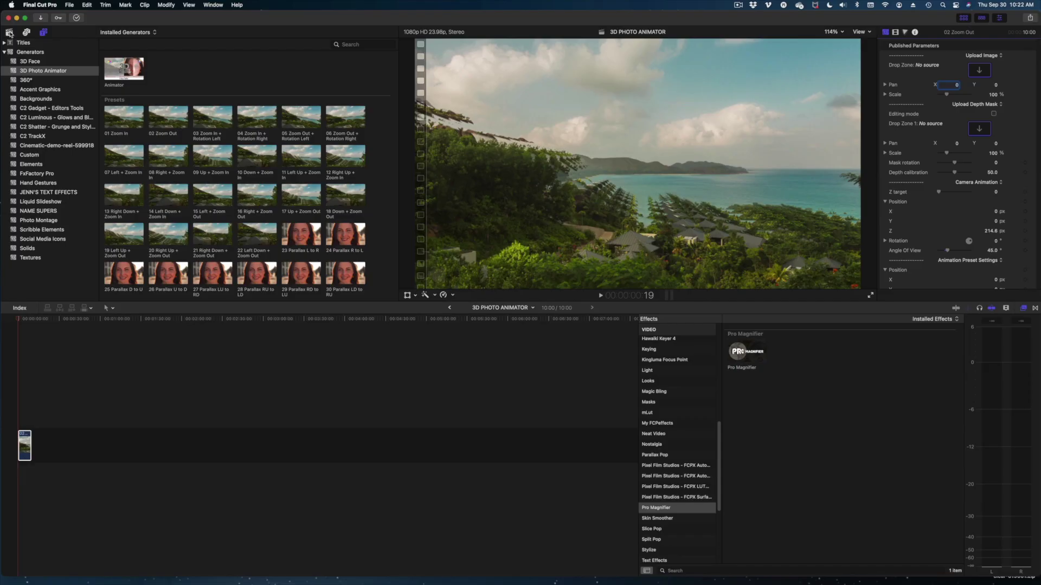
# - Load the mountain photo from the 3D PHOTO event into the generator's image drop zone
pyautogui.click(36, 79)
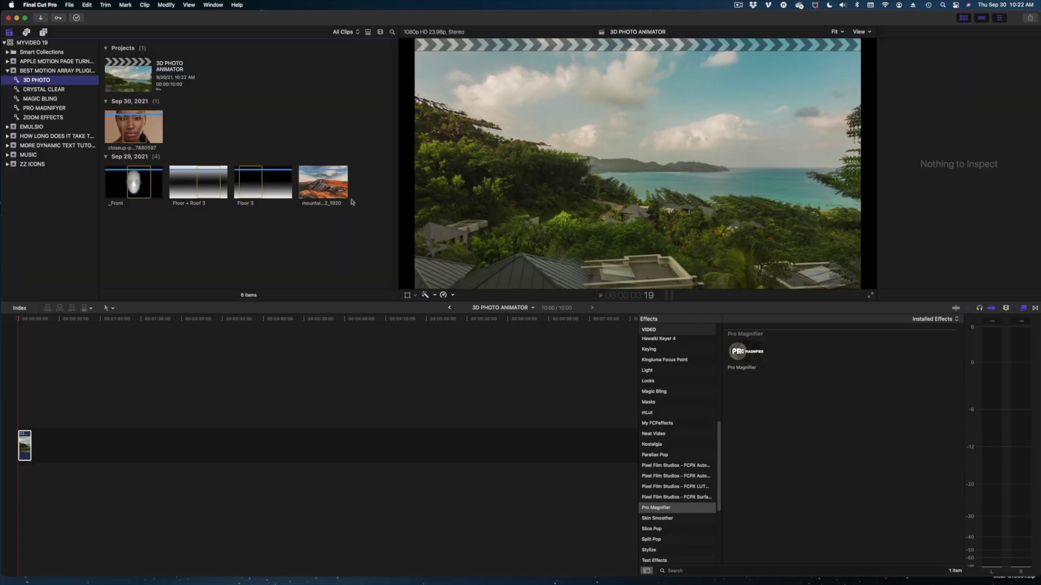
pyautogui.click(24, 445)
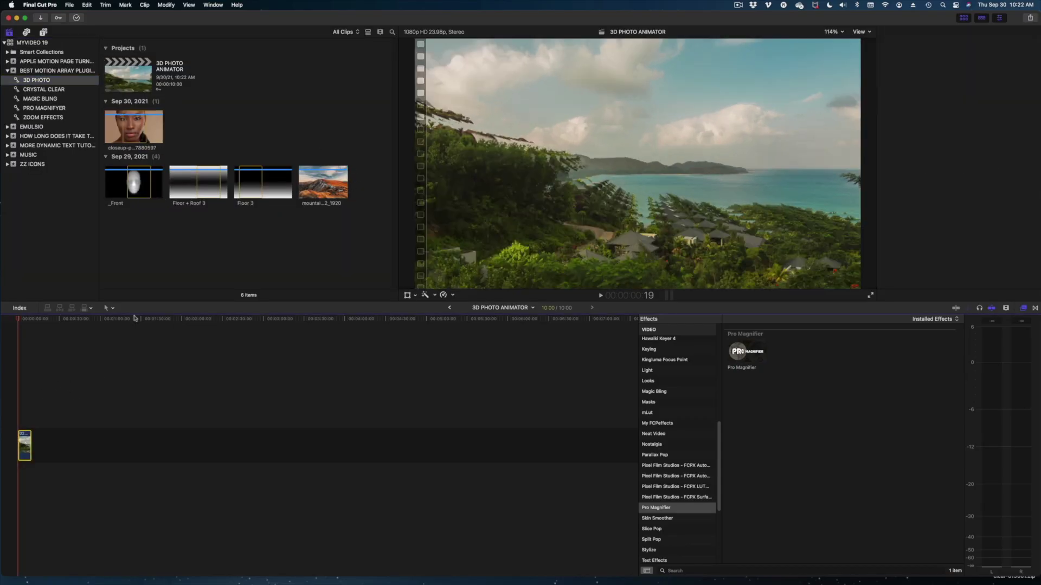
pyautogui.click(983, 71)
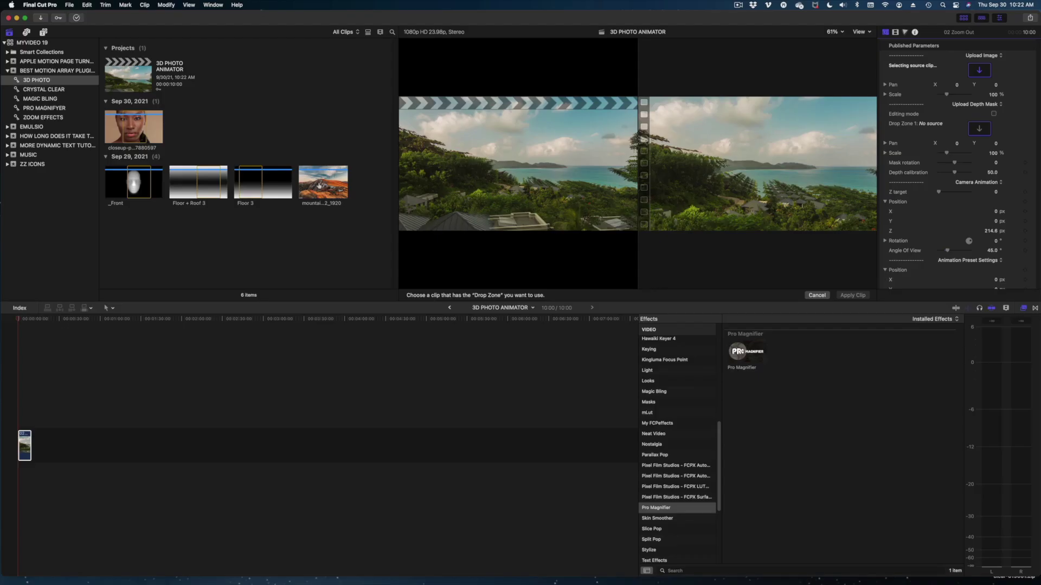
pyautogui.click(327, 187)
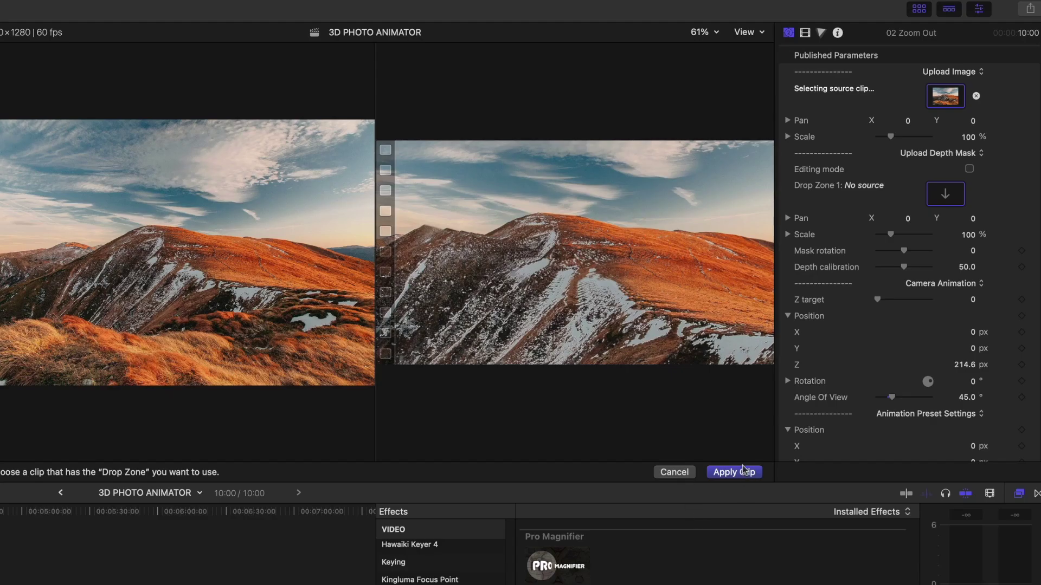
pyautogui.click(852, 295)
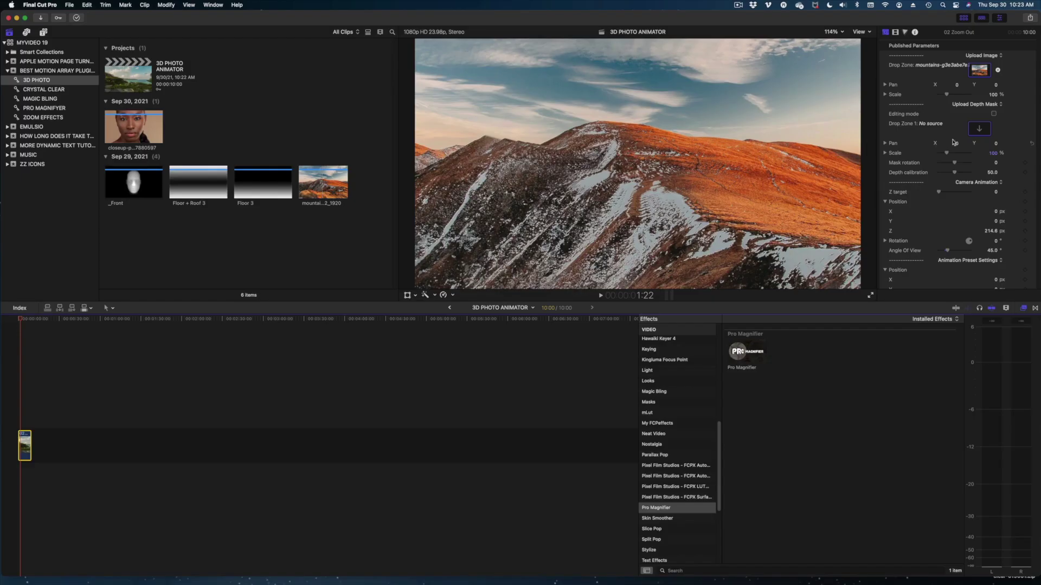
# - Apply the Floor 3 clip to the depth mask drop zone
pyautogui.click(979, 128)
pyautogui.click(264, 192)
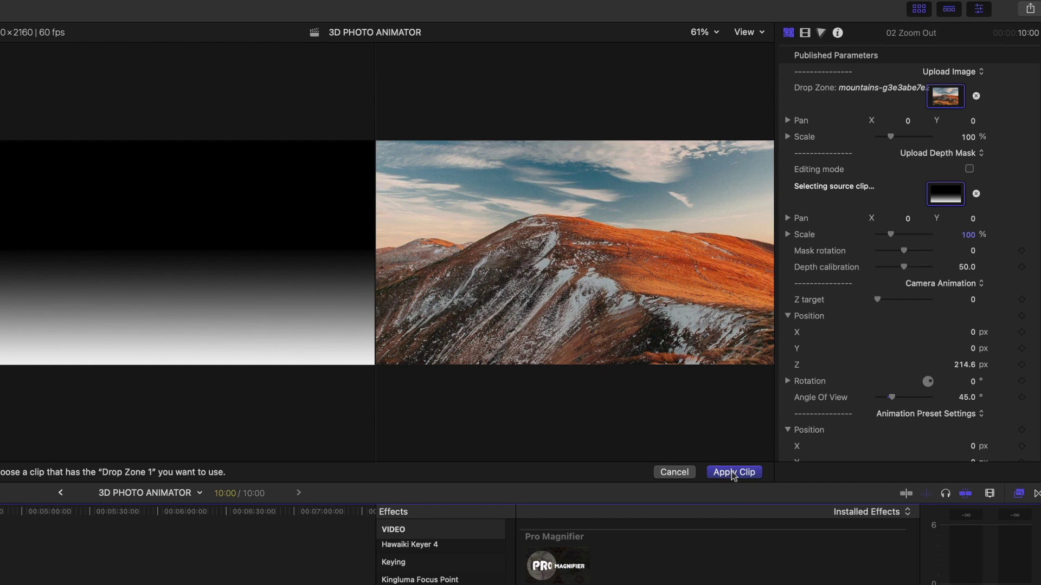
pyautogui.click(733, 472)
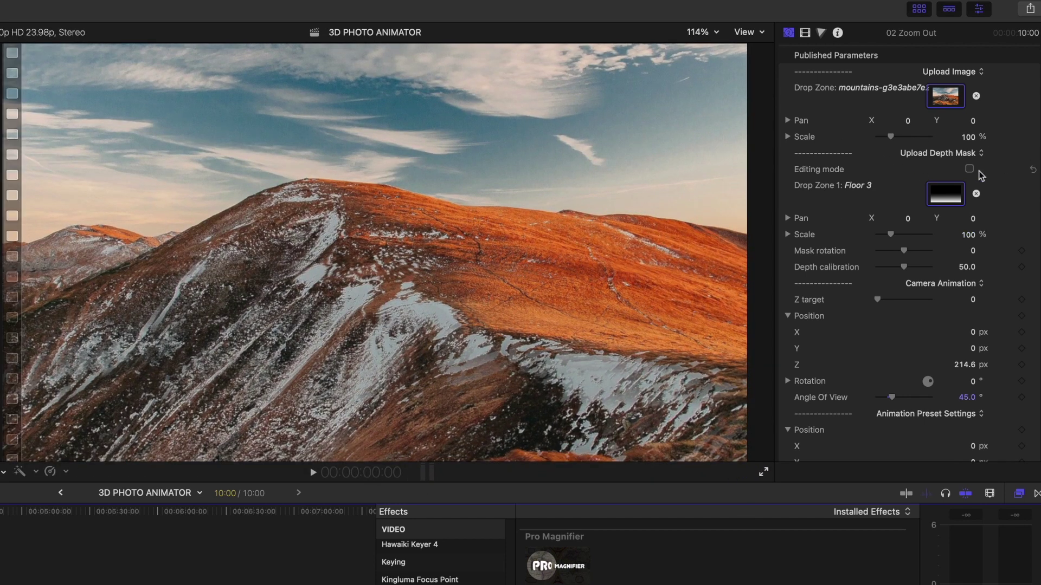
# - In depth mask editing mode, align the mask to Pan Y 21.9 and Scale 148 %
pyautogui.click(969, 169)
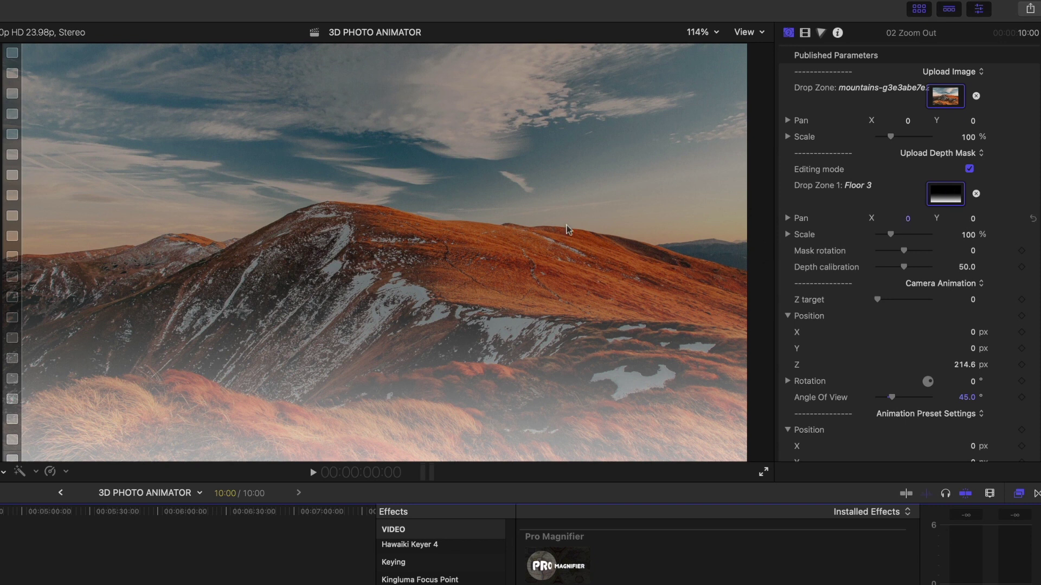
pyautogui.moveTo(970, 220); pyautogui.dragTo(972, 218)
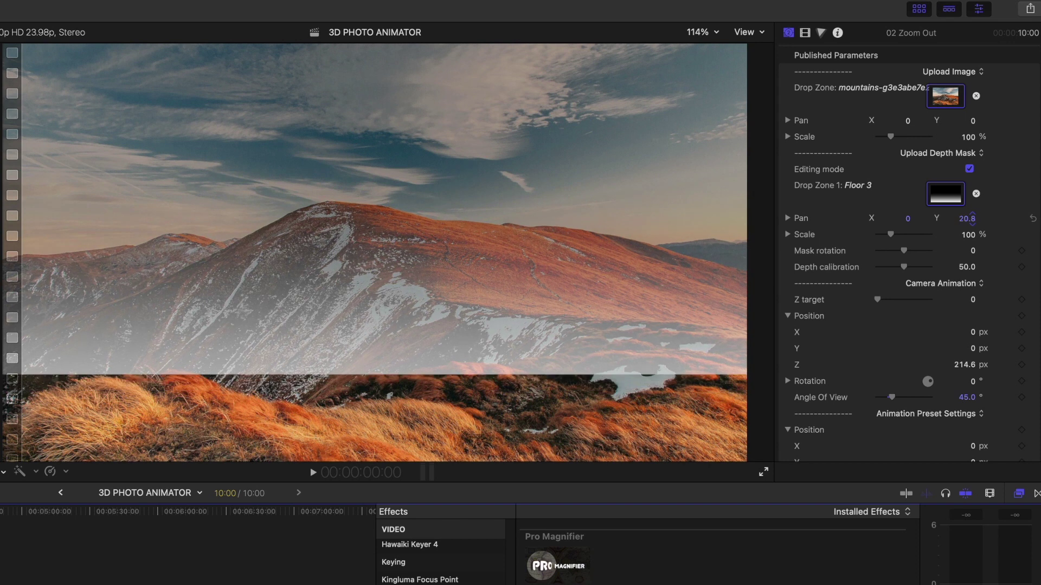
pyautogui.moveTo(891, 235); pyautogui.dragTo(894, 236)
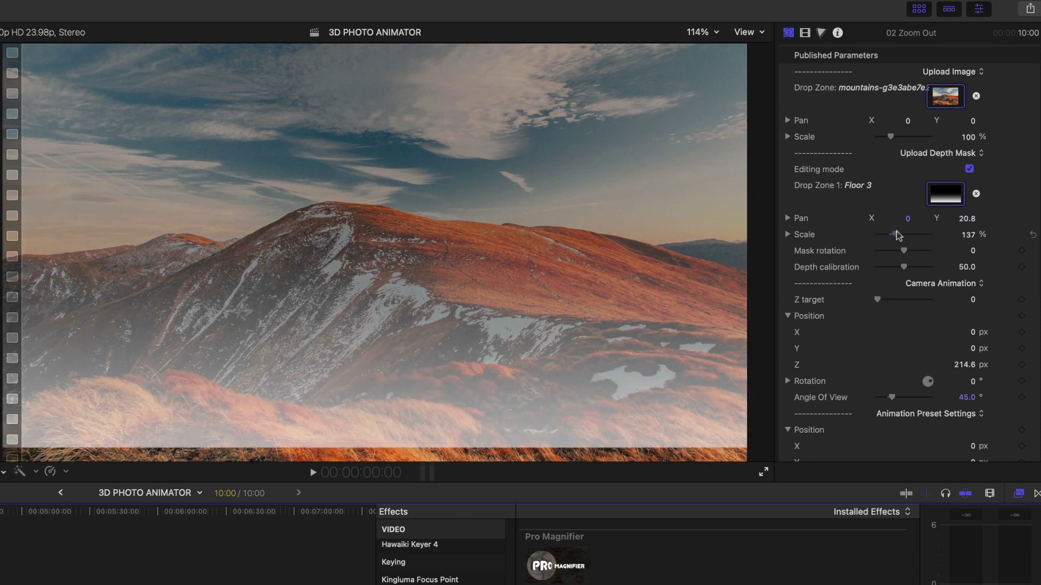
pyautogui.moveTo(896, 231); pyautogui.dragTo(901, 232)
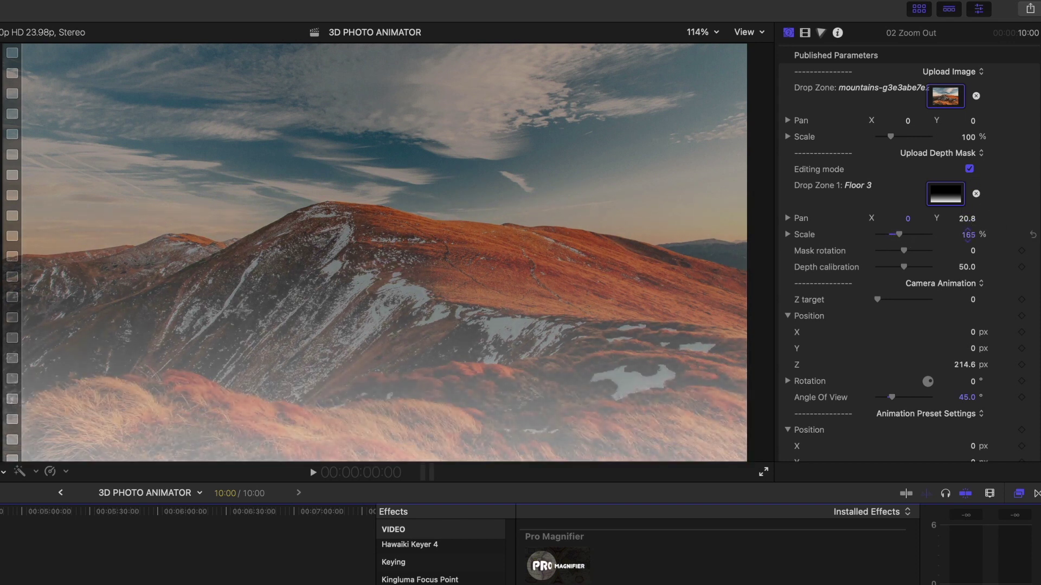
pyautogui.moveTo(968, 235); pyautogui.dragTo(968, 234)
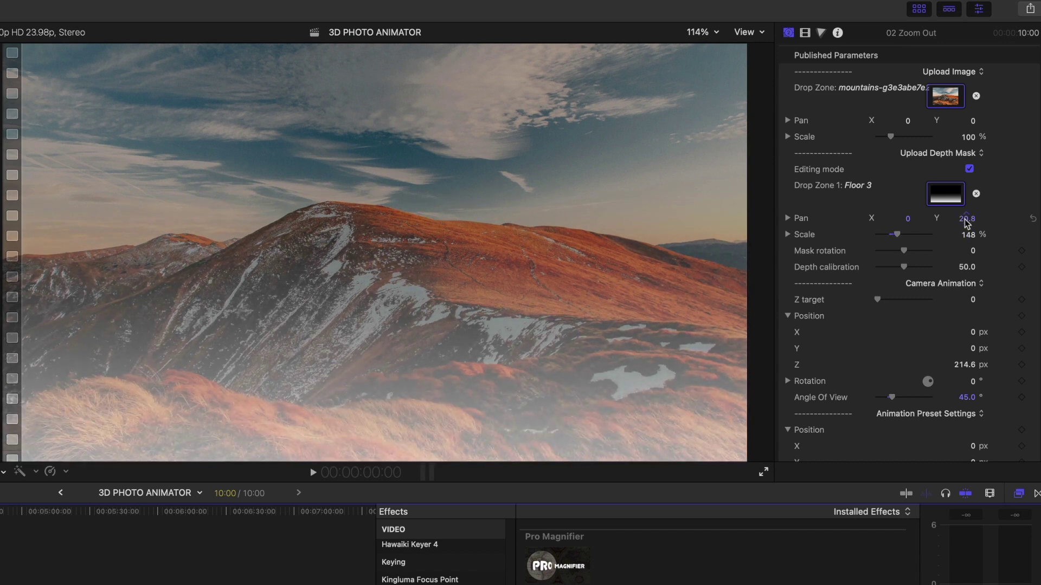
pyautogui.moveTo(966, 217); pyautogui.dragTo(15, 320)
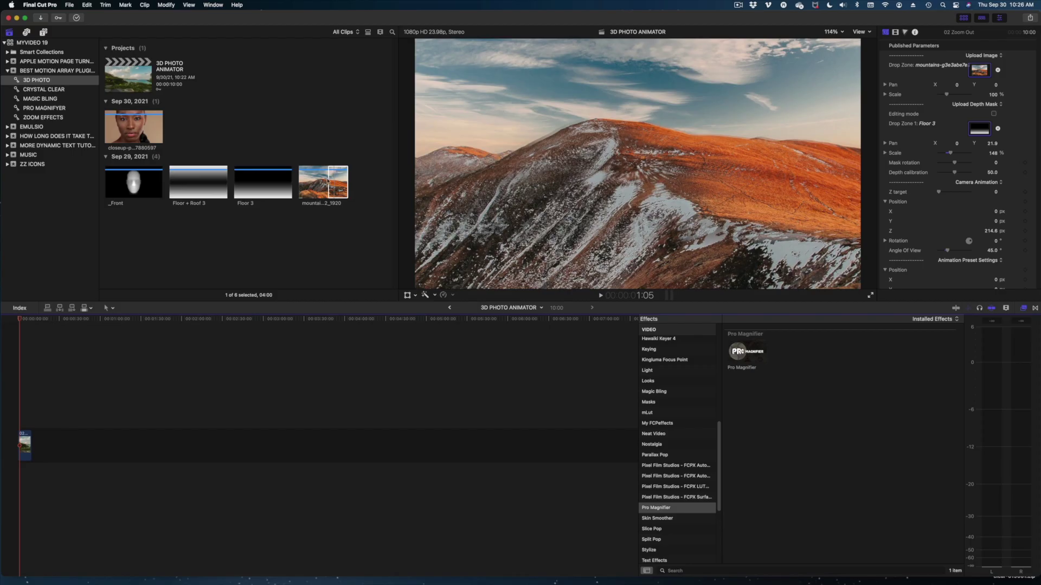
# - Select the mountain clip and play the 3D zoom-out, stopping at 00:00:01:14
pyautogui.click(336, 181)
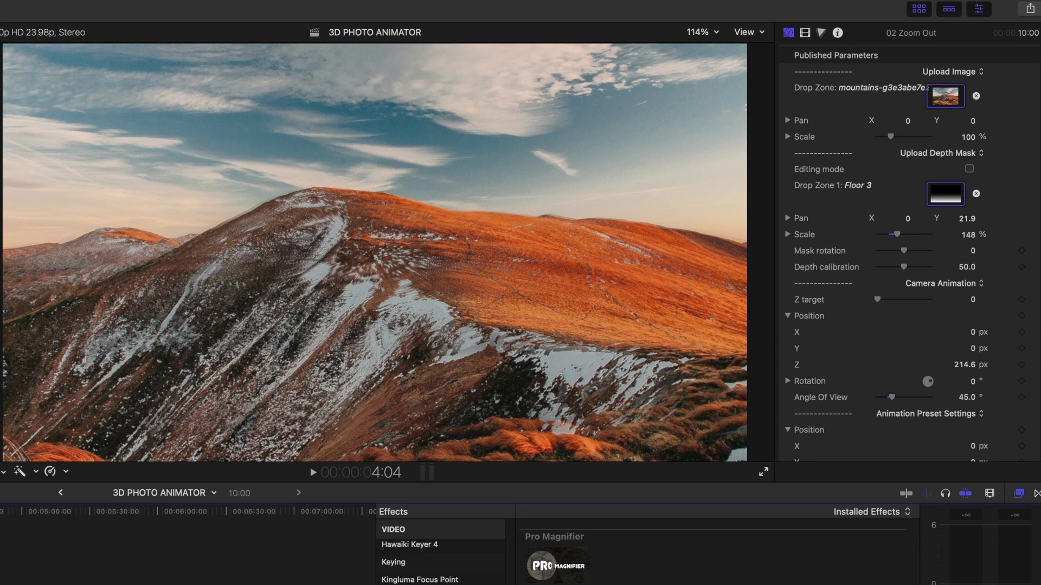
pyautogui.press('space')
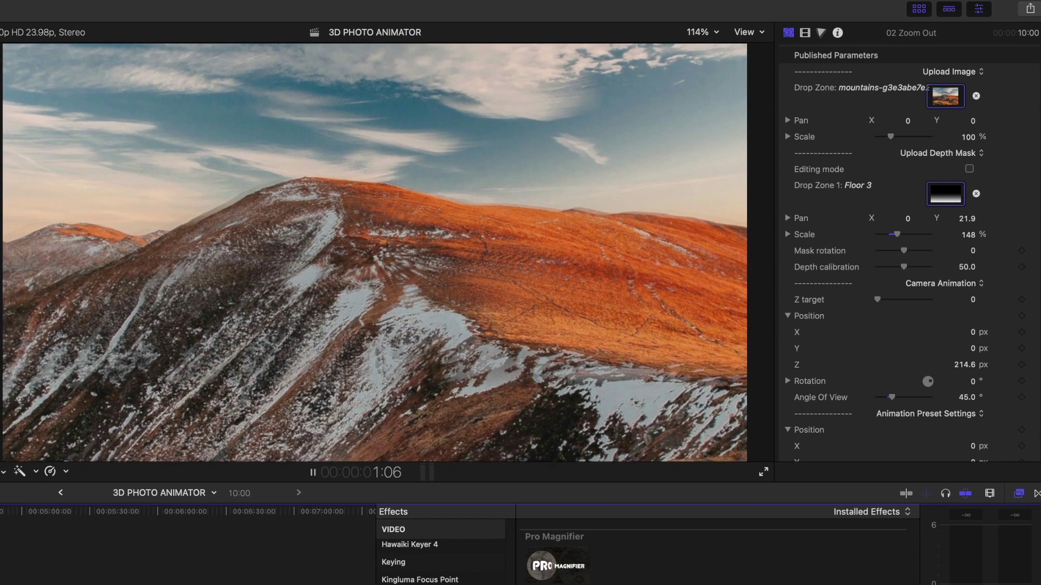
pyautogui.press('space')
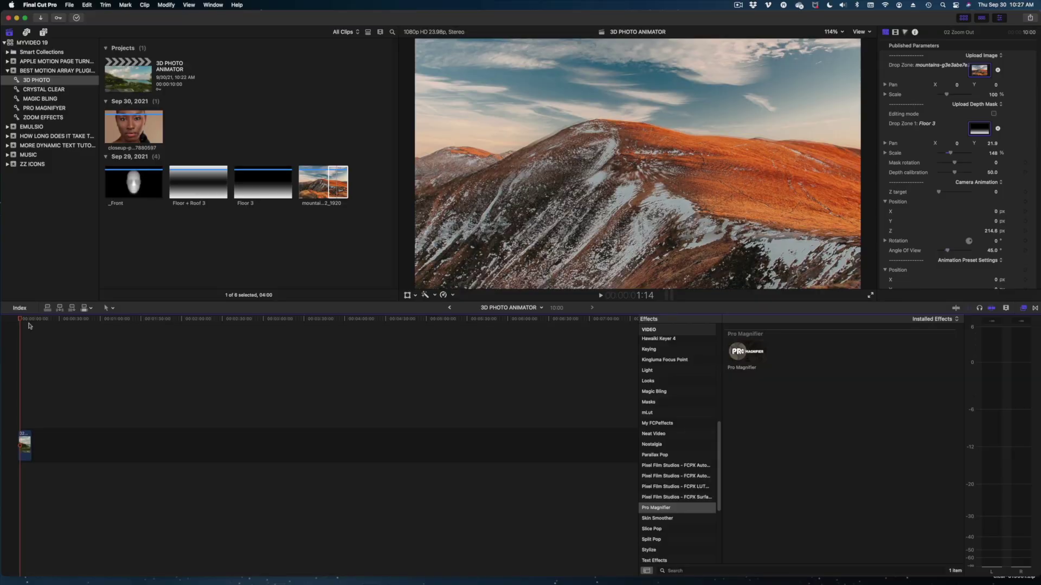
# - Add the 23 Parallax L to R preset after the first timeline clip
pyautogui.click(43, 32)
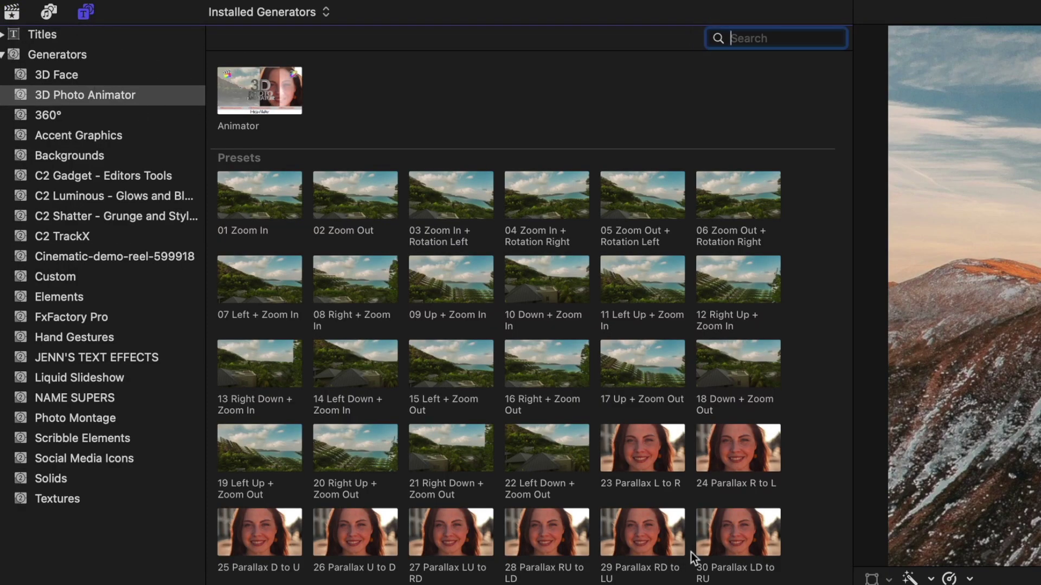
pyautogui.click(675, 467)
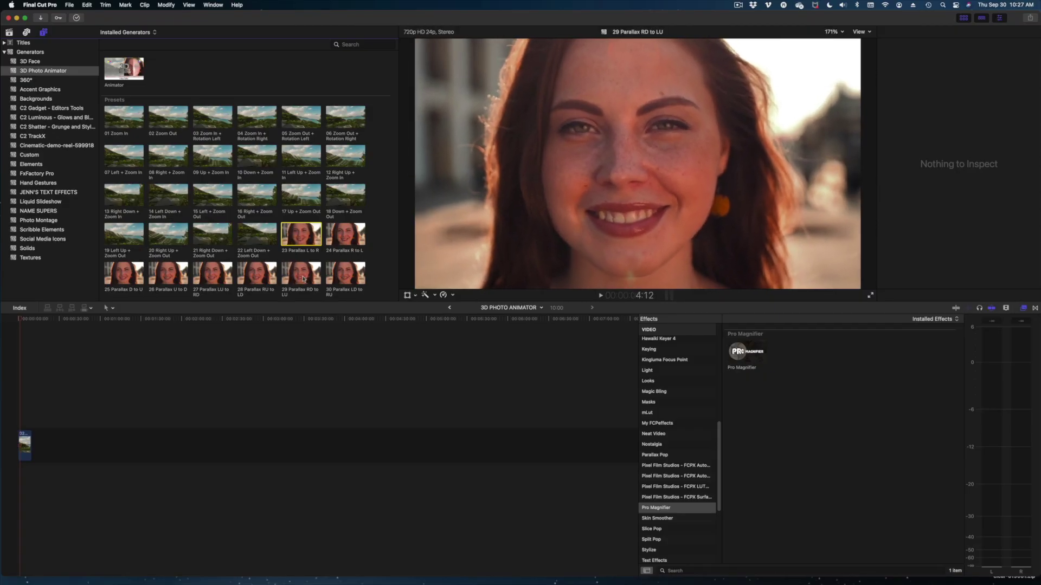
pyautogui.moveTo(297, 234); pyautogui.dragTo(81, 442)
pyautogui.click(37, 319)
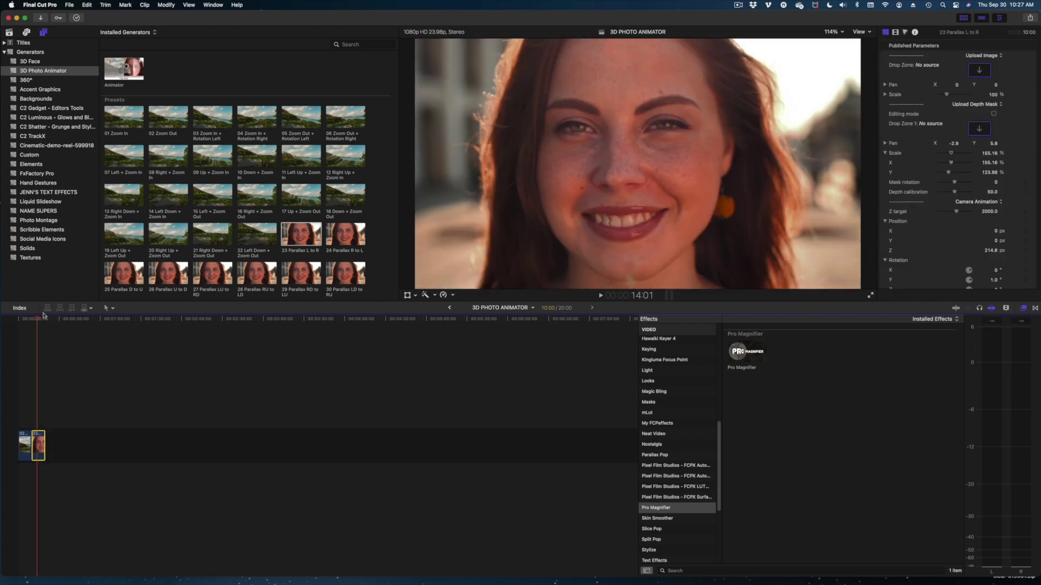
# - Load the close-up portrait as the parallax clip's source image
pyautogui.click(9, 33)
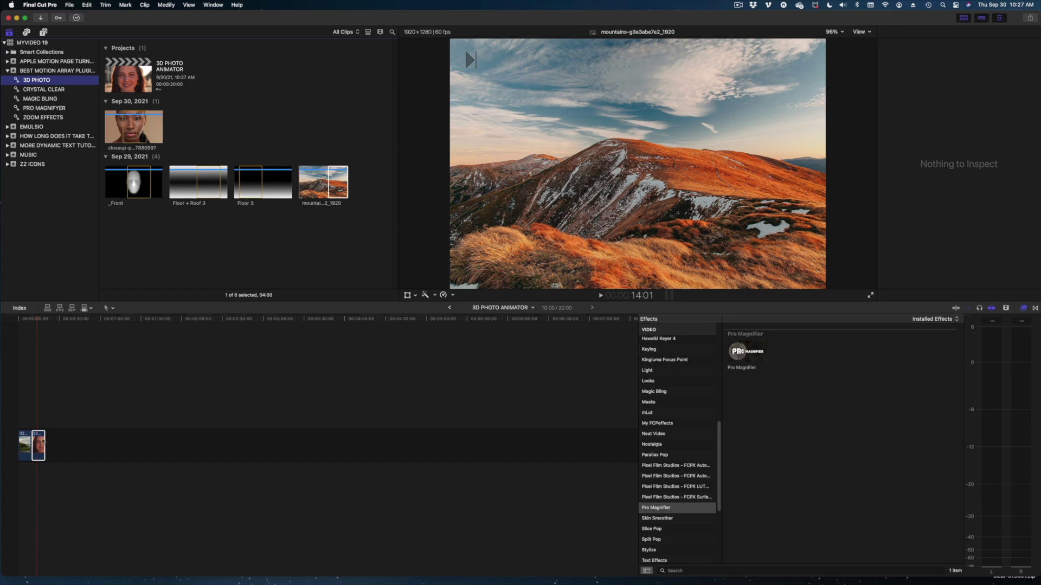
pyautogui.click(43, 444)
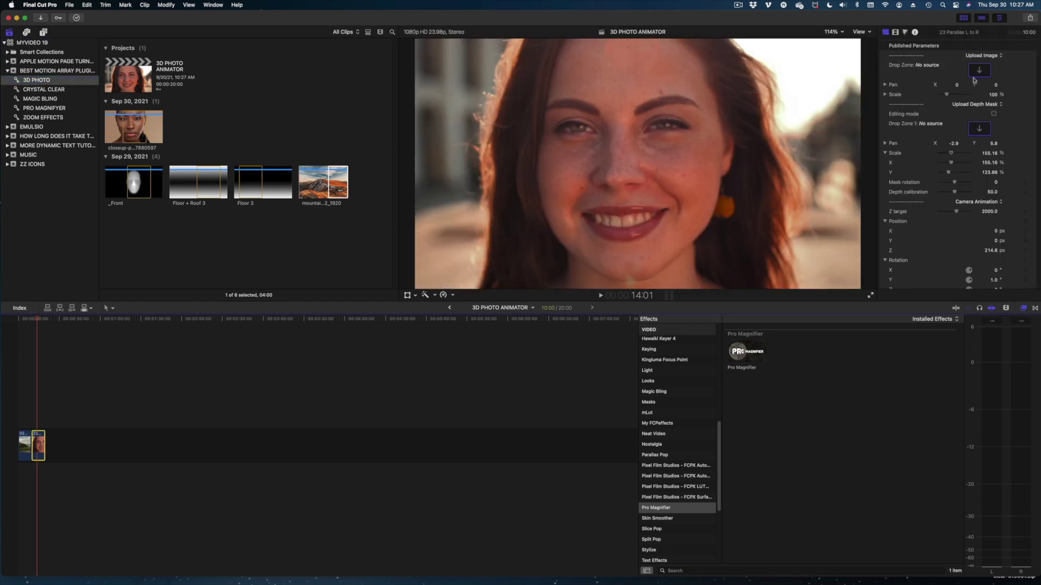
pyautogui.click(979, 72)
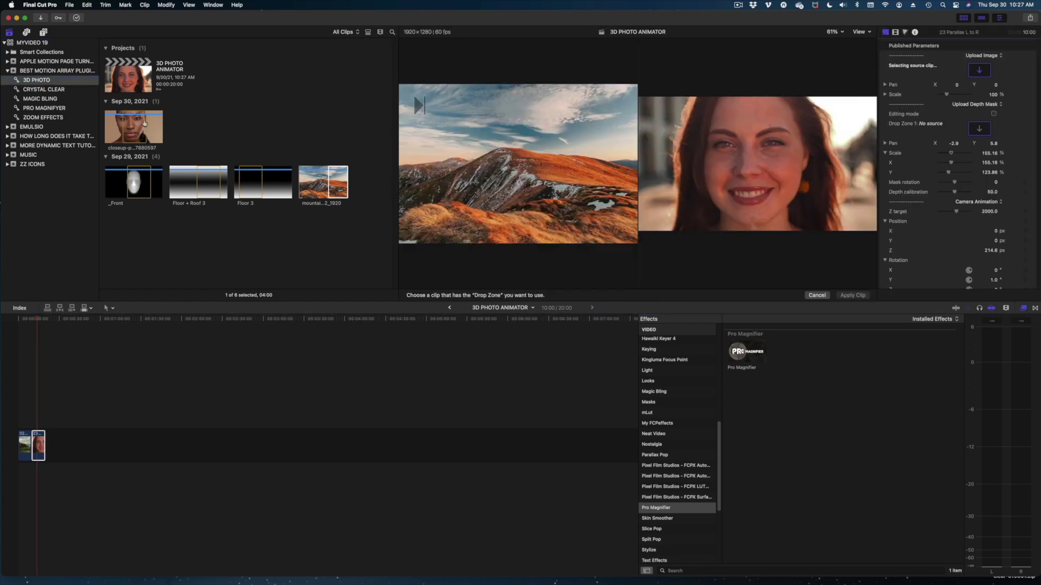
pyautogui.click(144, 122)
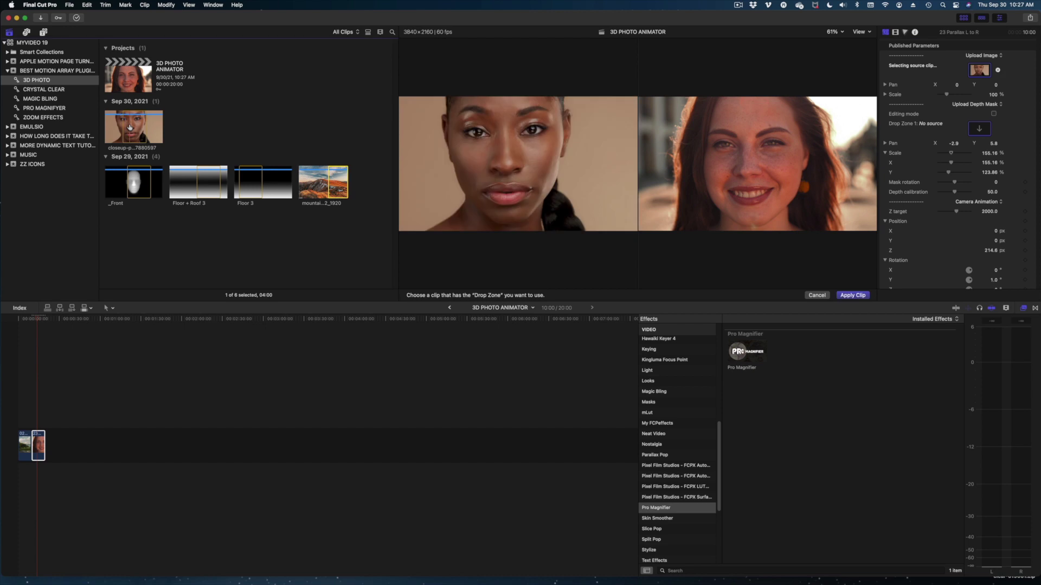
pyautogui.click(860, 294)
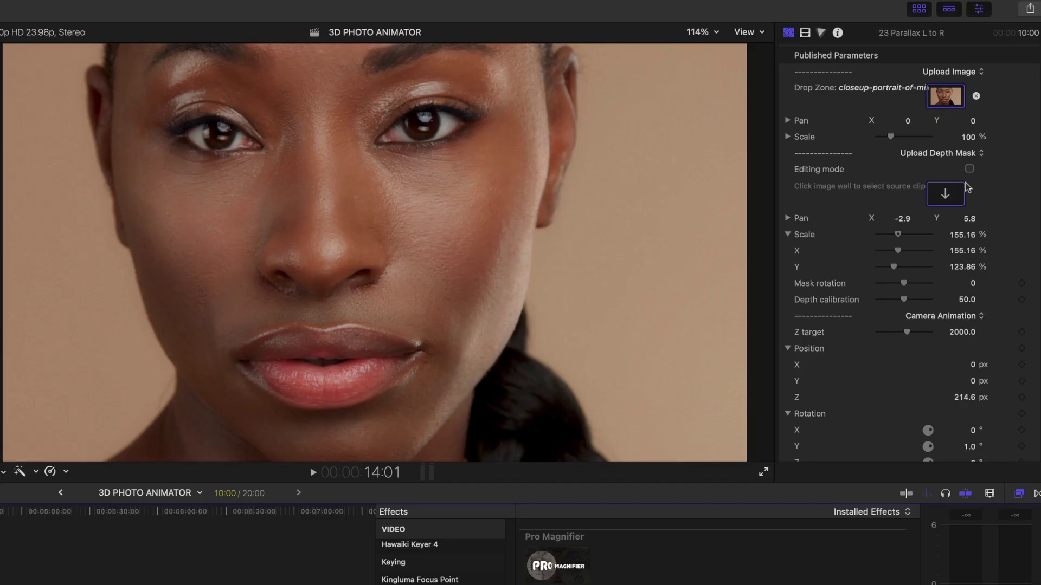
# - Choose the _Front clip as the parallax clip's depth mask
pyautogui.click(948, 195)
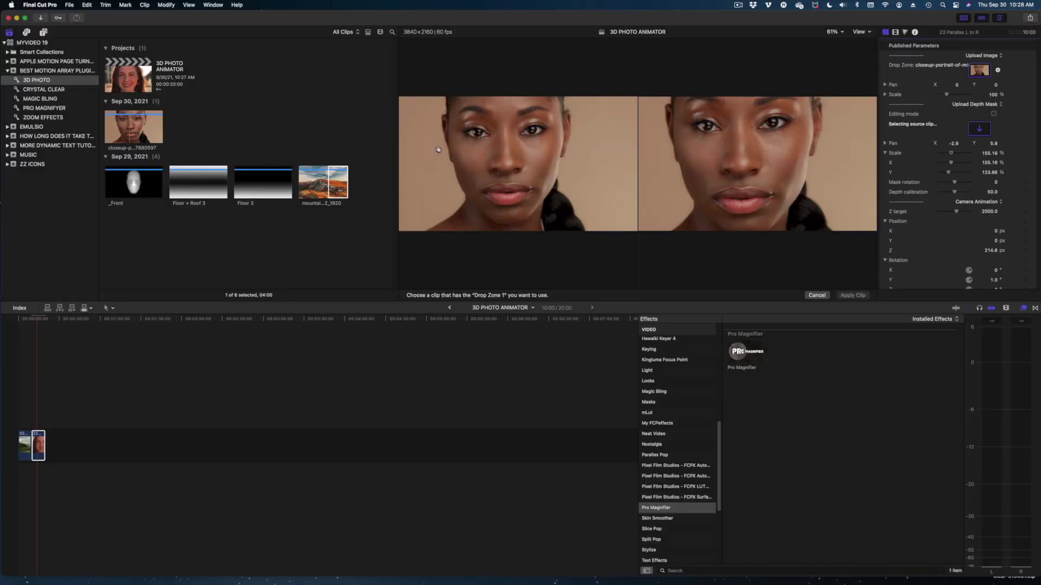
pyautogui.click(131, 185)
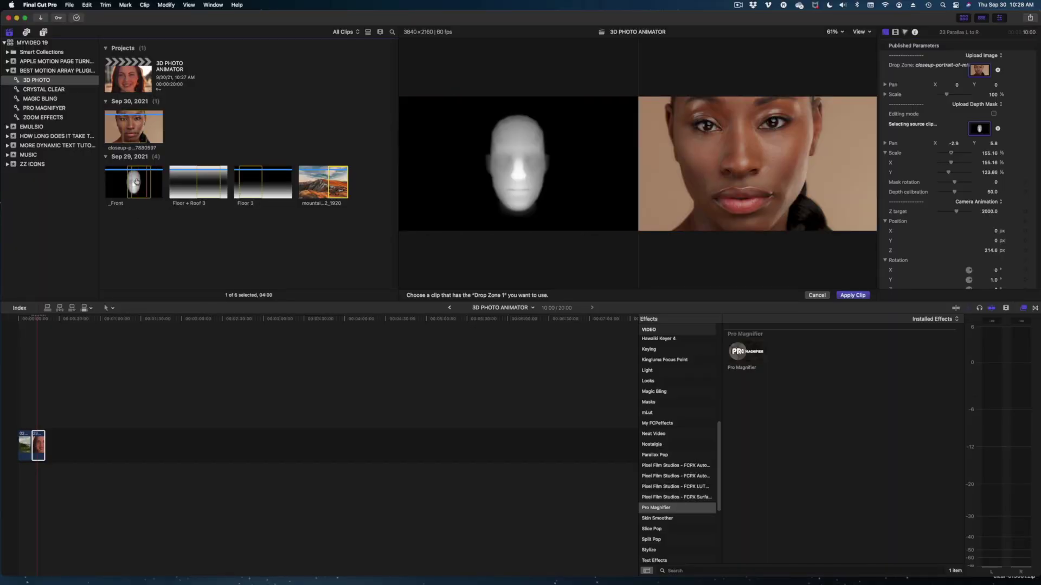
pyautogui.click(853, 296)
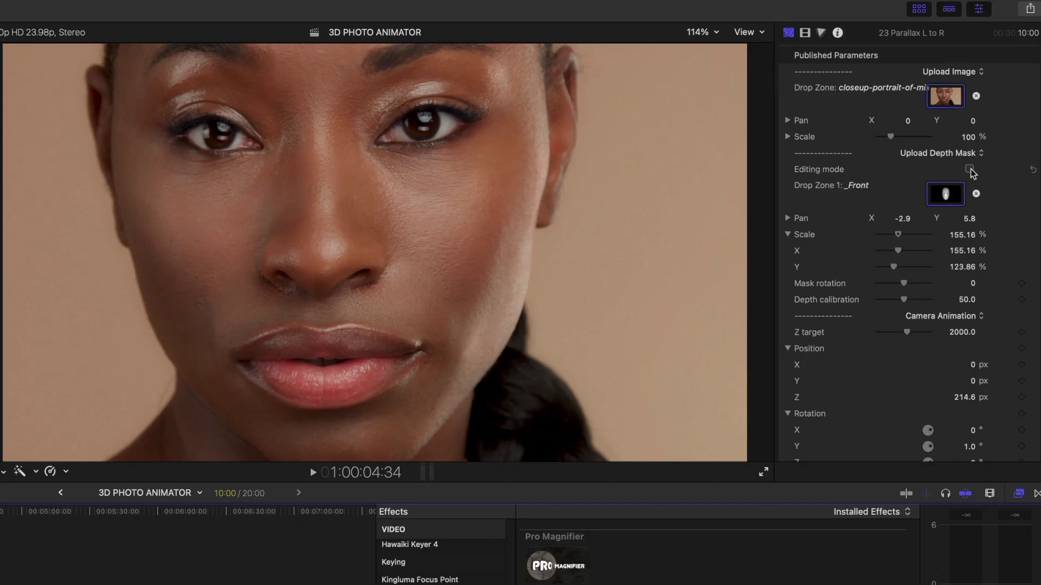
# - Align the _Front mask over the face: pan -8.7/9.6, scale 202.11 % × 154.44 %
pyautogui.click(970, 170)
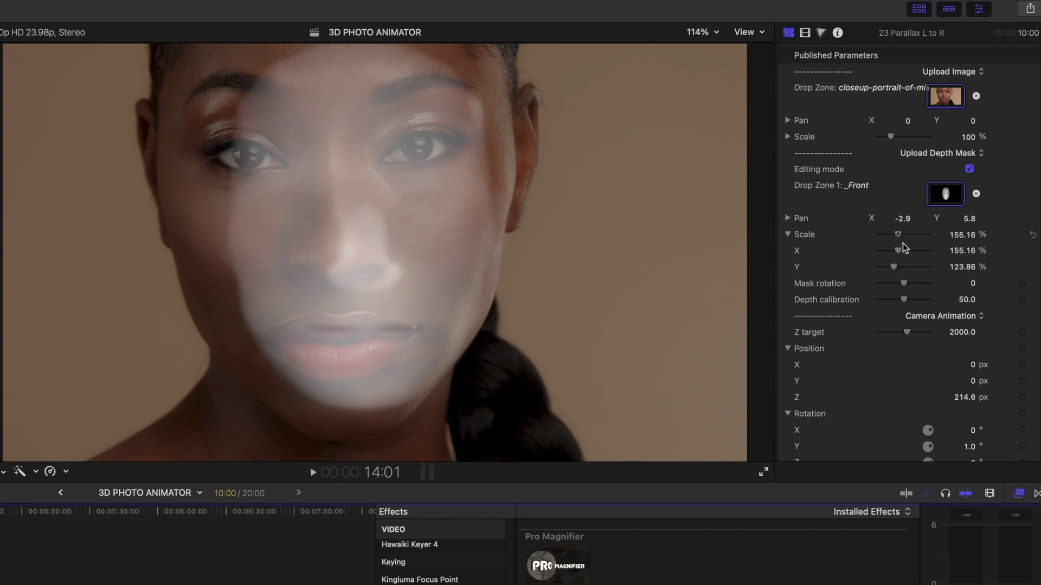
pyautogui.moveTo(902, 217); pyautogui.dragTo(903, 218)
pyautogui.moveTo(970, 222); pyautogui.dragTo(970, 220)
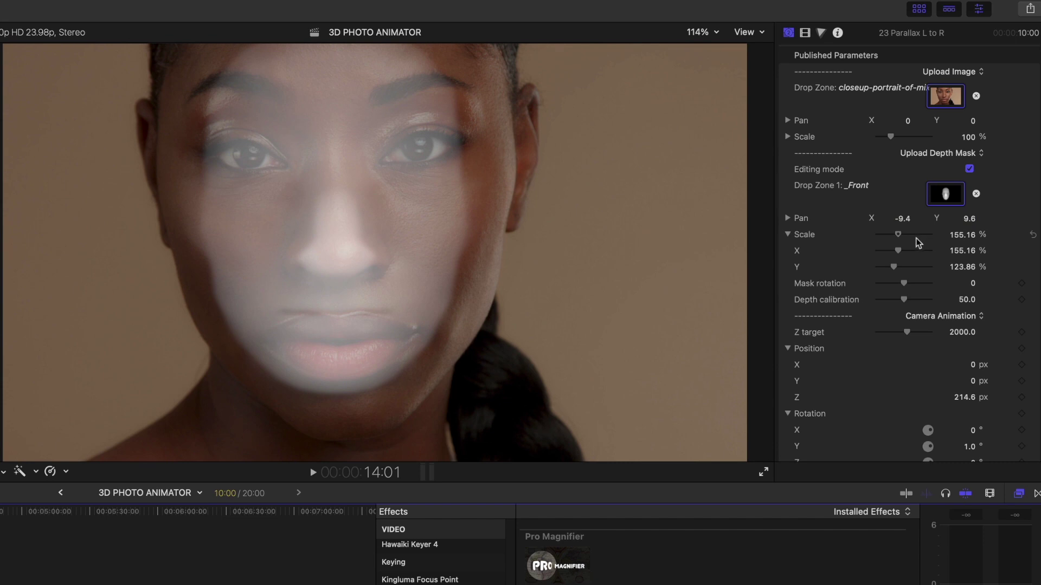
pyautogui.moveTo(898, 251); pyautogui.dragTo(899, 269)
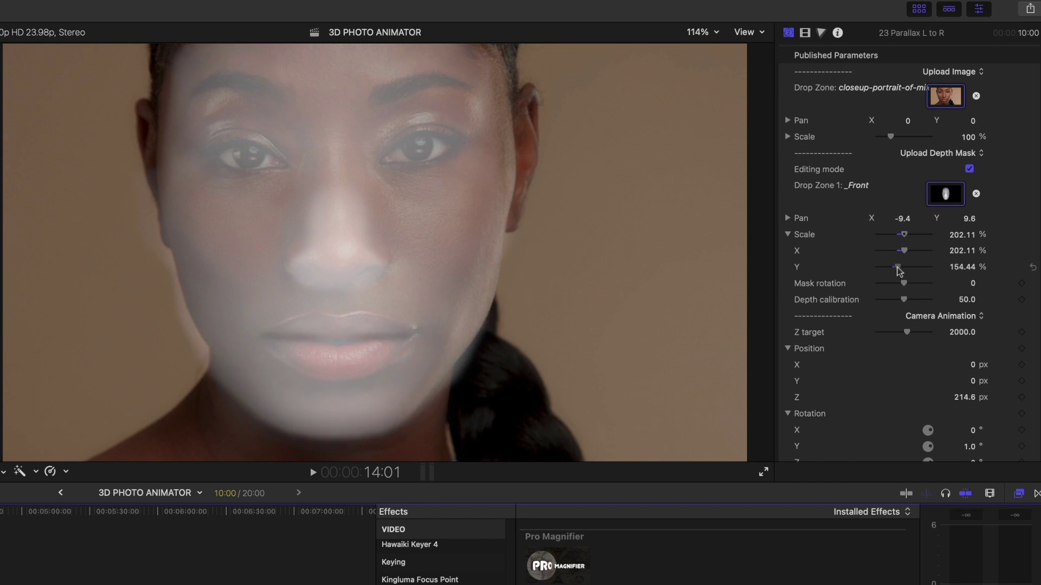
pyautogui.moveTo(903, 221); pyautogui.dragTo(902, 217)
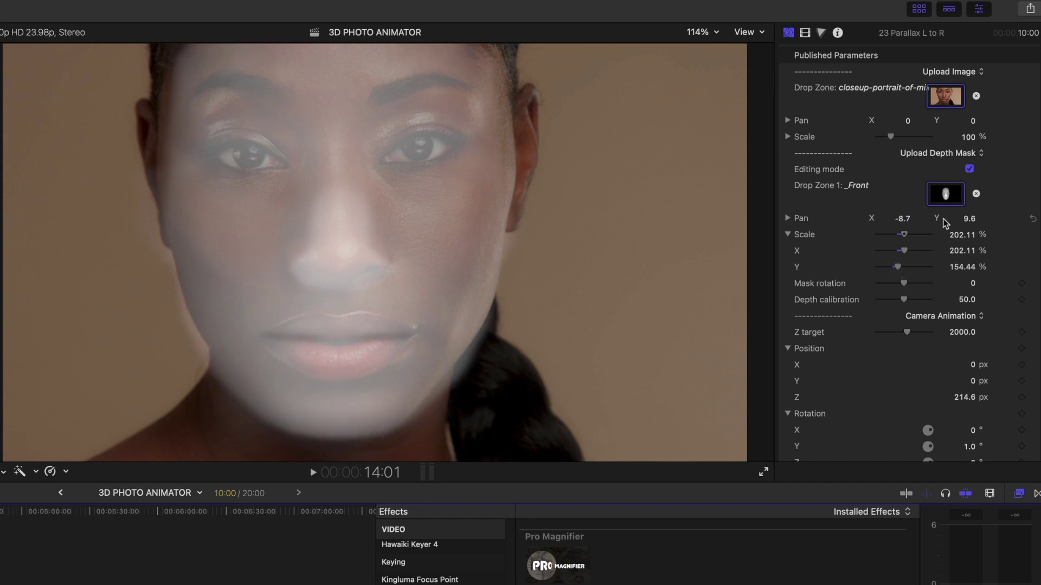
pyautogui.click(969, 168)
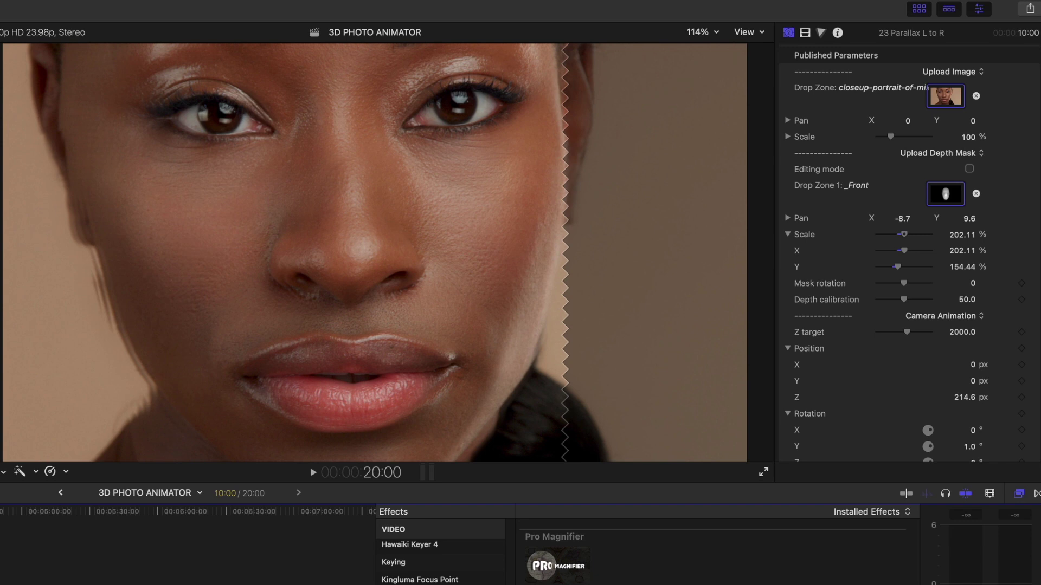
# - Play the parallax clip to preview the 3D effect
pyautogui.press('space')
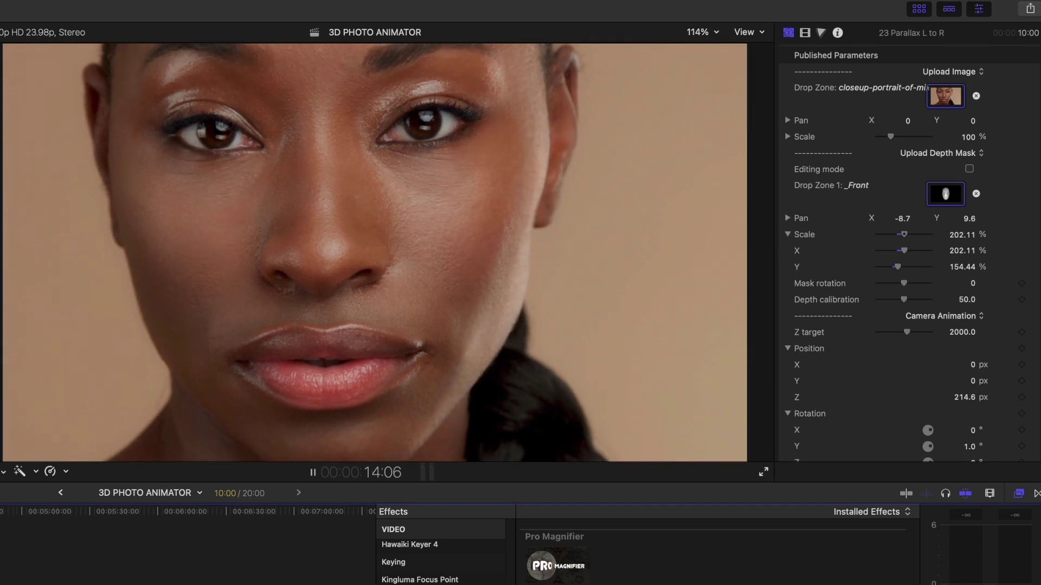
pyautogui.press('space')
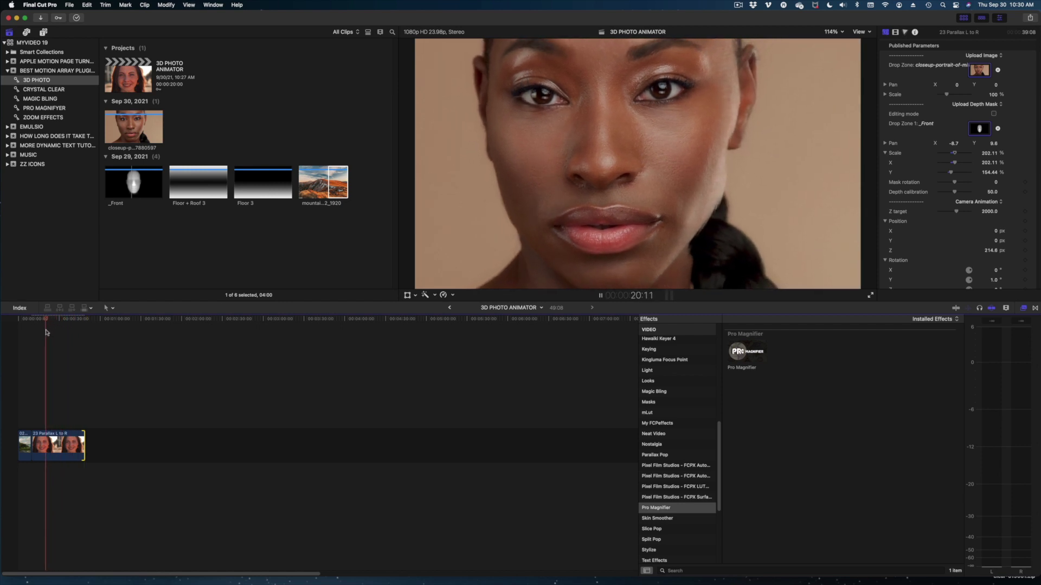
pyautogui.press('space')
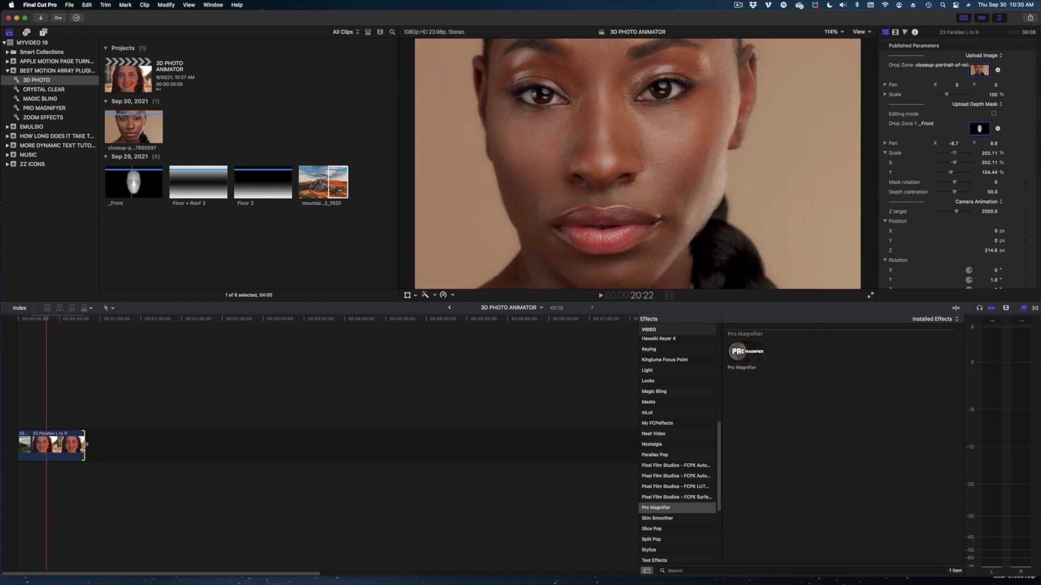
# - Trim the parallax clip, make it the 3D PHOTO ANIMATOR compound clip, and shorten its contents
pyautogui.moveTo(85, 444); pyautogui.dragTo(84, 444)
pyautogui.click(61, 441)
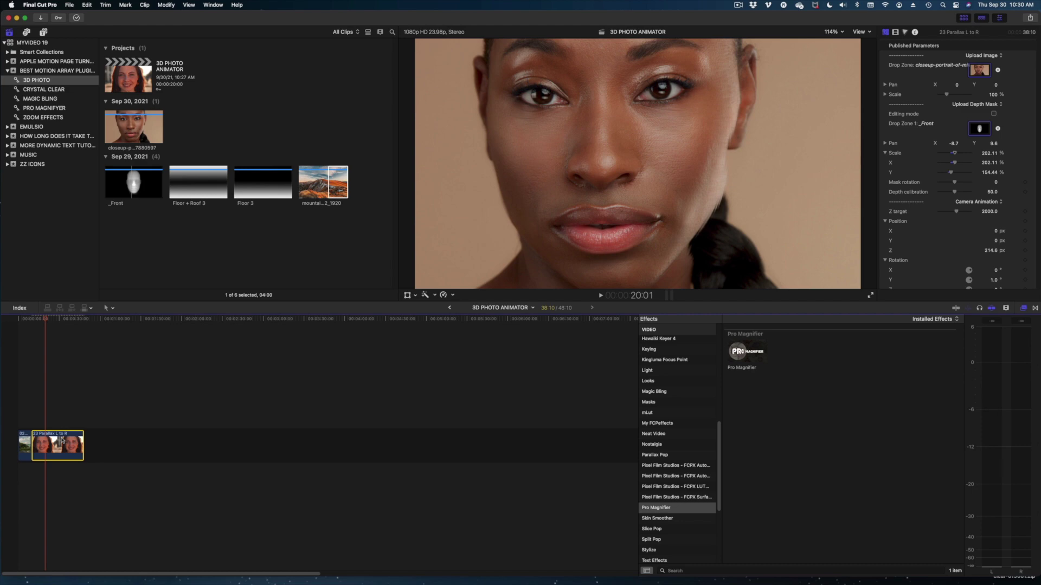
pyautogui.hotkey('alt', 'g')
pyautogui.press('Return')
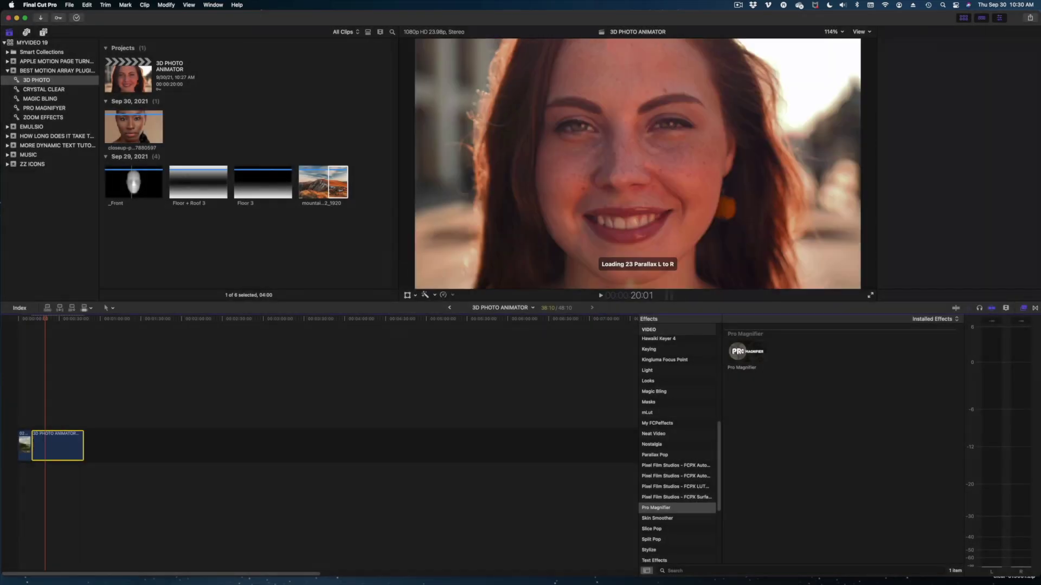
pyautogui.doubleClick(35, 440)
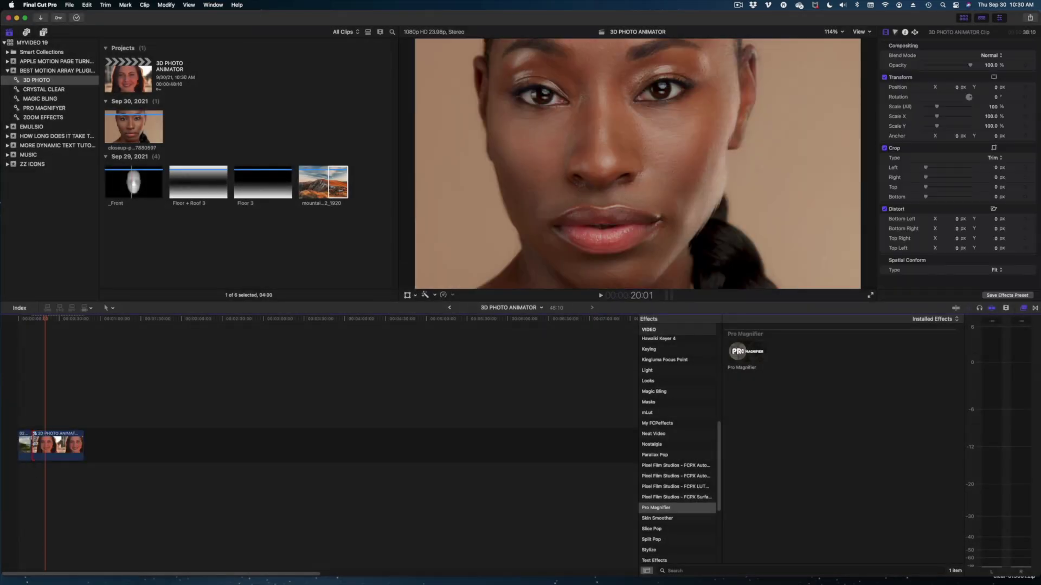
pyautogui.moveTo(80, 444); pyautogui.dragTo(75, 444)
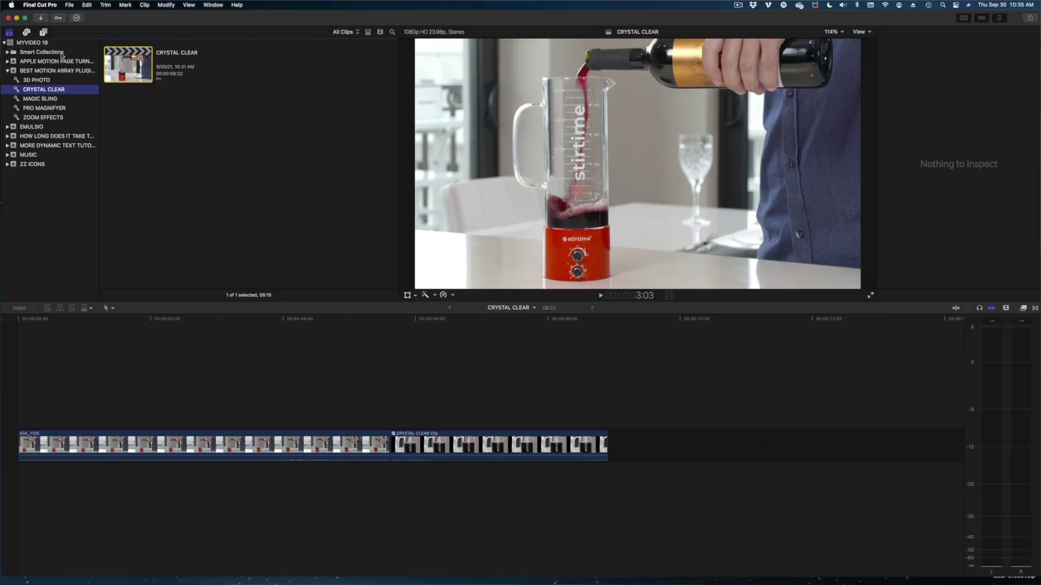
# - Connect the Crystal plate title from the DPRED - CRYSTAL CLEAR pack to the project
pyautogui.click(43, 33)
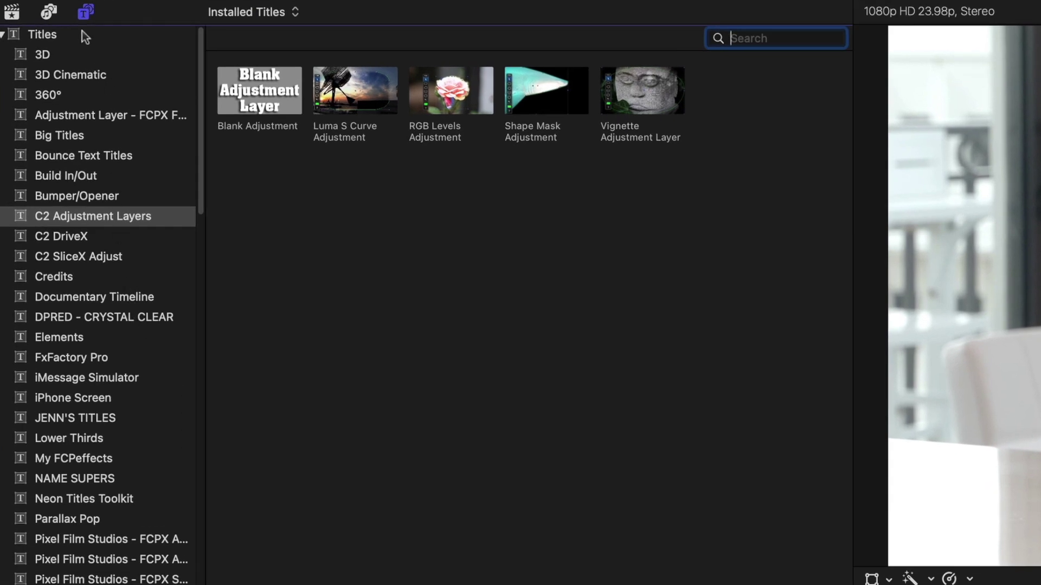
pyautogui.click(91, 320)
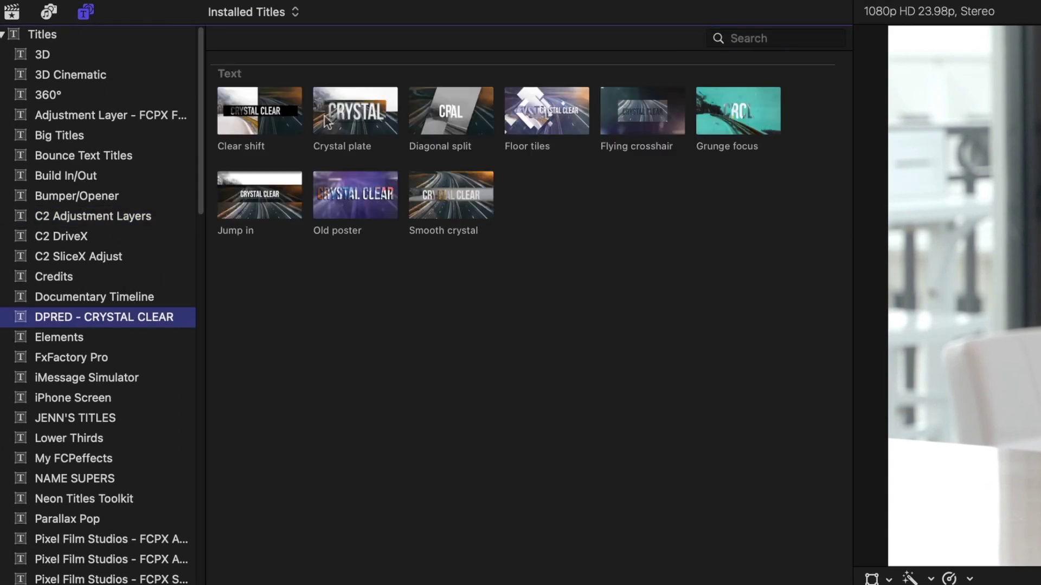
pyautogui.click(371, 118)
pyautogui.press('q')
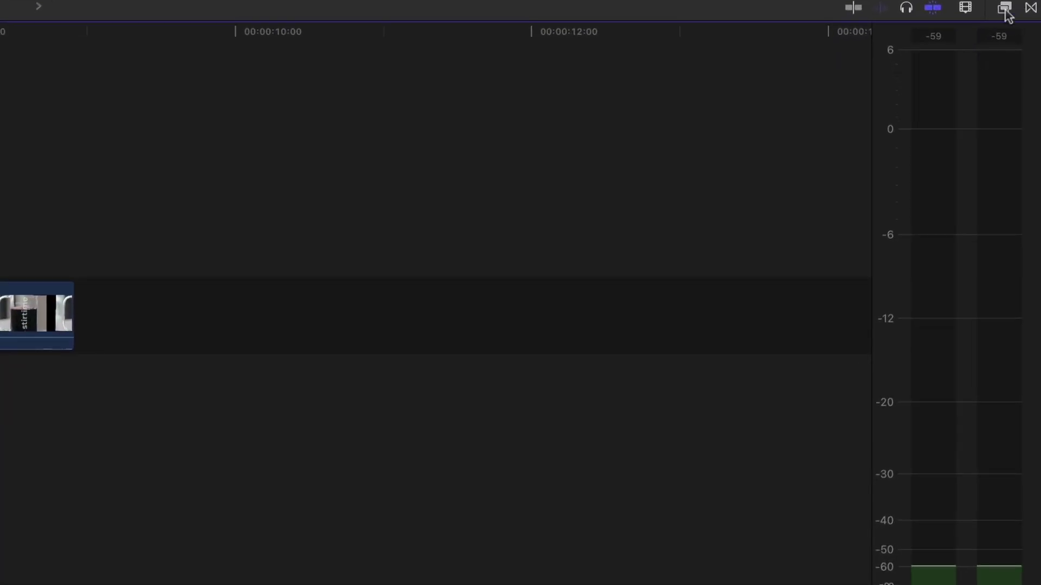
pyautogui.click(1004, 8)
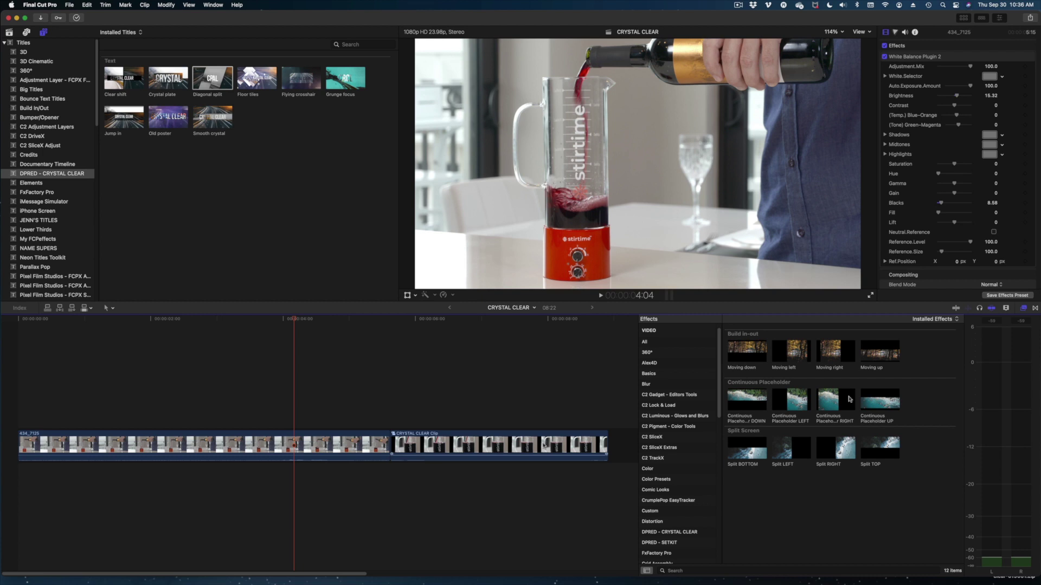
# - Lift the CRYSTAL CLEAR clip, apply Split RIGHT at Split Position -378.82, and preview it
pyautogui.moveTo(540, 448); pyautogui.dragTo(287, 394)
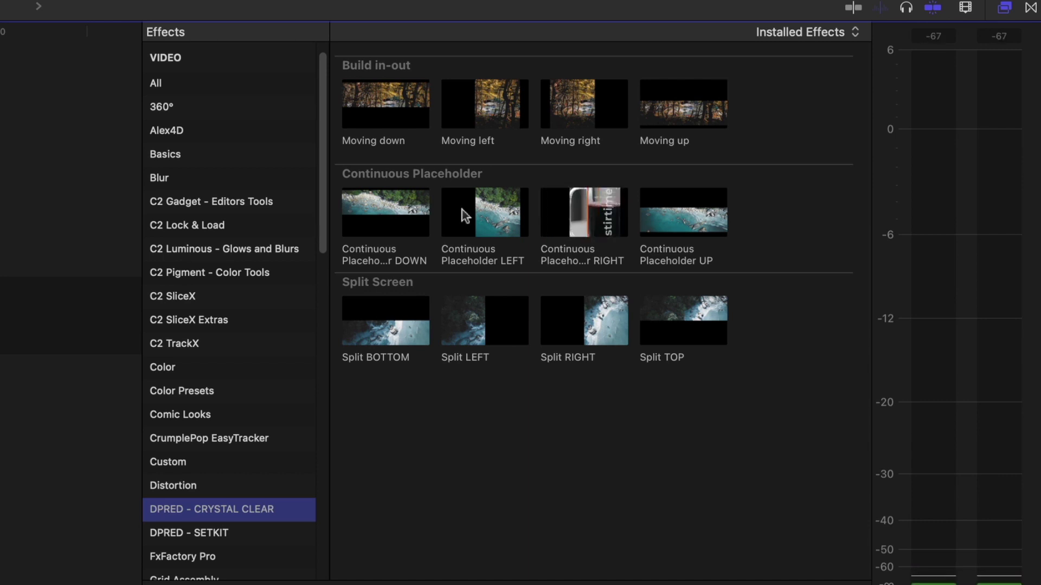
pyautogui.click(595, 335)
pyautogui.moveTo(595, 335); pyautogui.dragTo(0, 247)
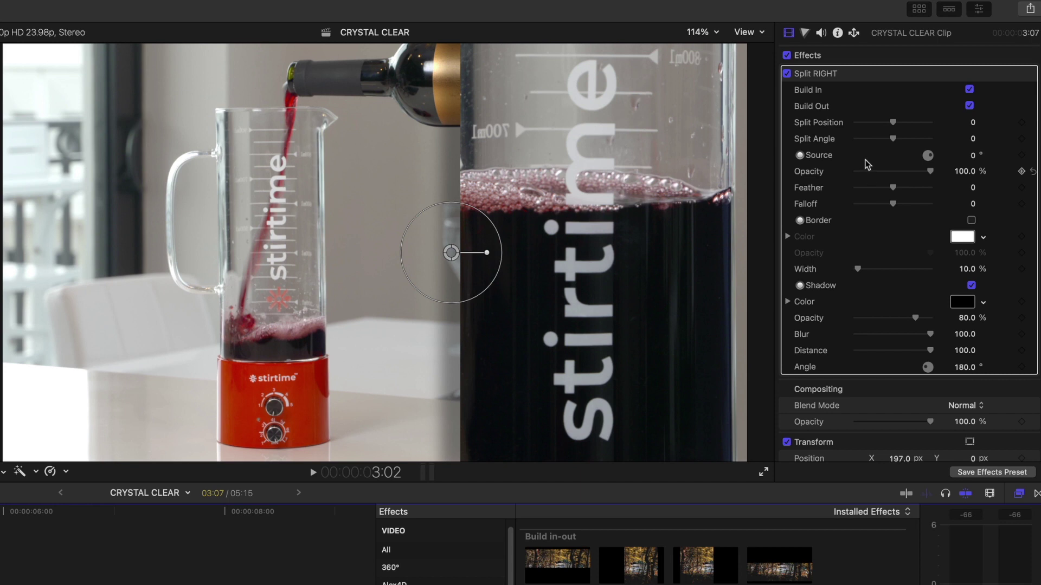
pyautogui.moveTo(969, 121); pyautogui.dragTo(932, 121)
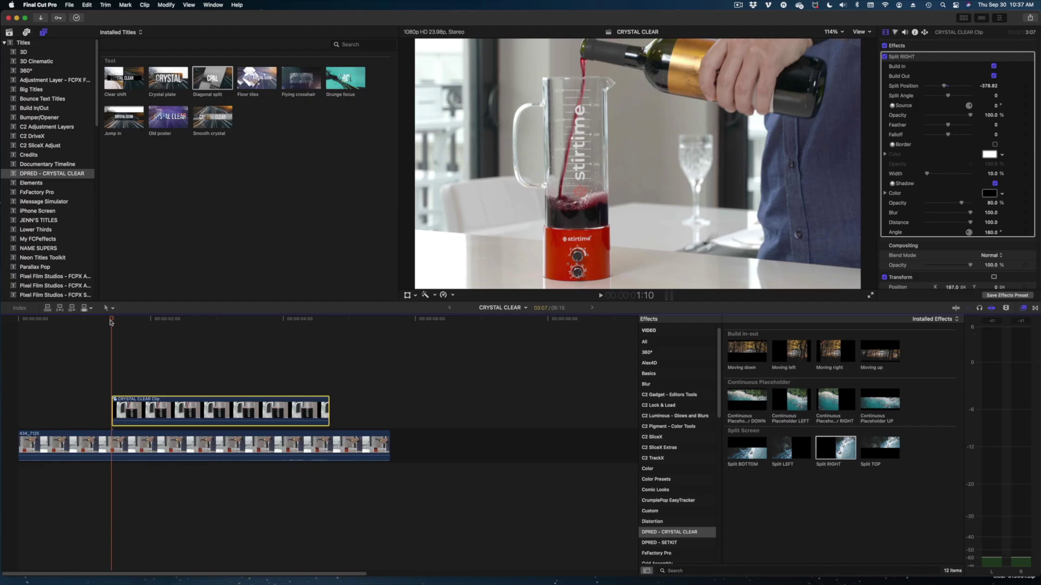
pyautogui.press('space')
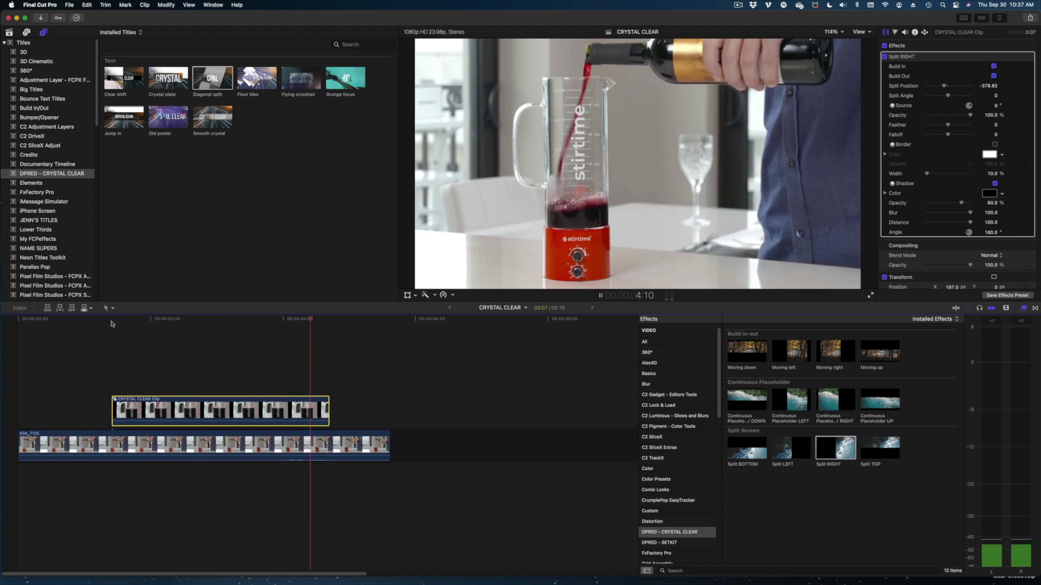
# - Move the CRYSTAL CLEAR title clip earlier, shorten it, then extend its end to the final length
pyautogui.press('space')
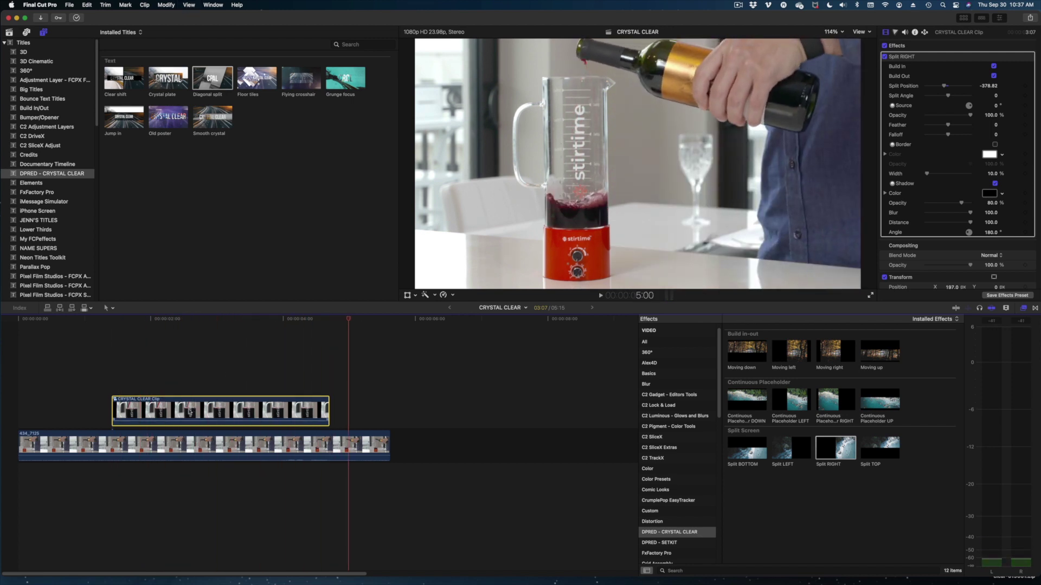
pyautogui.moveTo(319, 403); pyautogui.dragTo(295, 400)
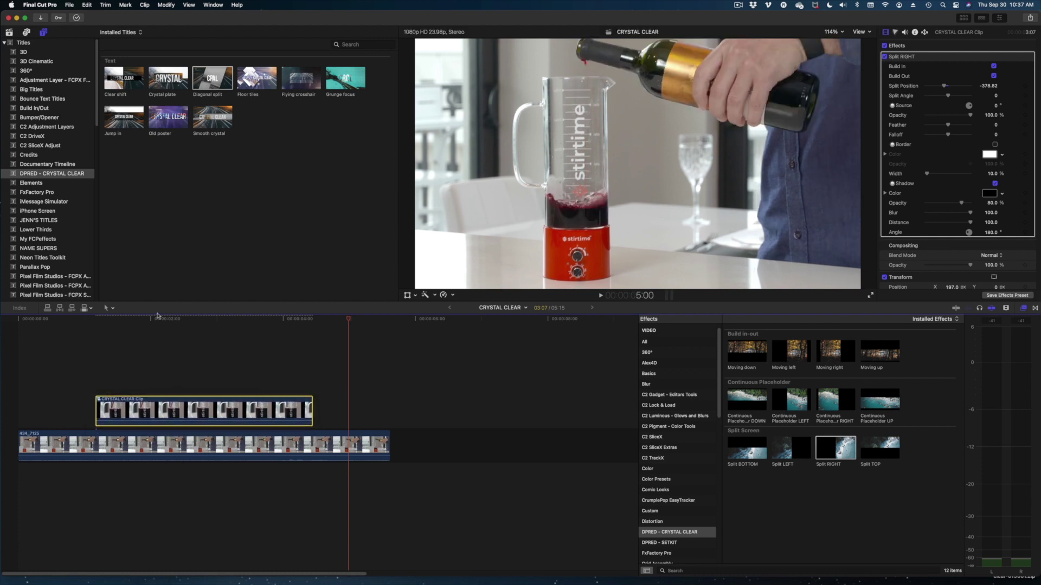
pyautogui.moveTo(157, 316); pyautogui.dragTo(247, 318)
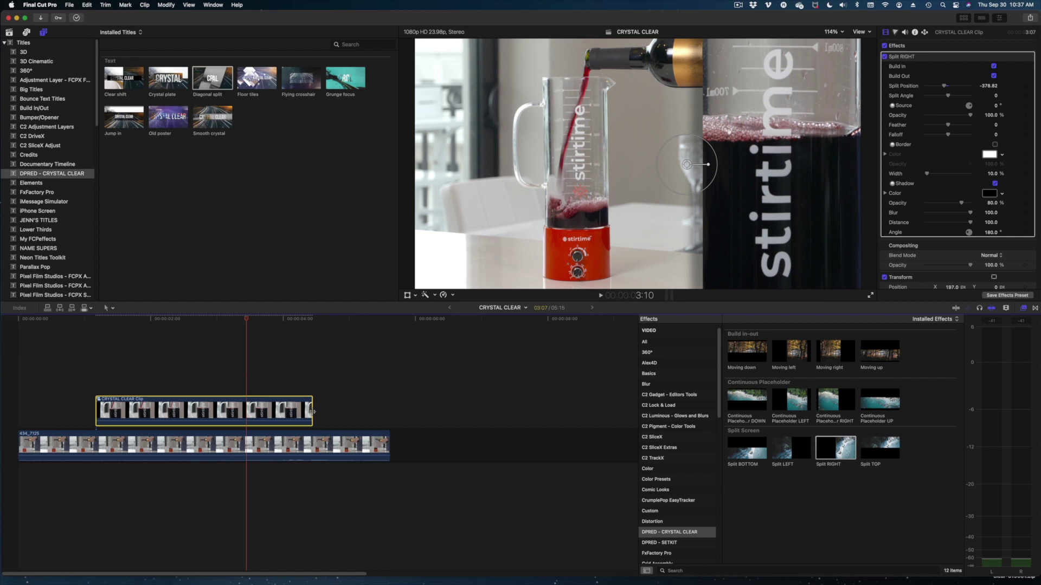
pyautogui.moveTo(304, 411); pyautogui.dragTo(198, 410)
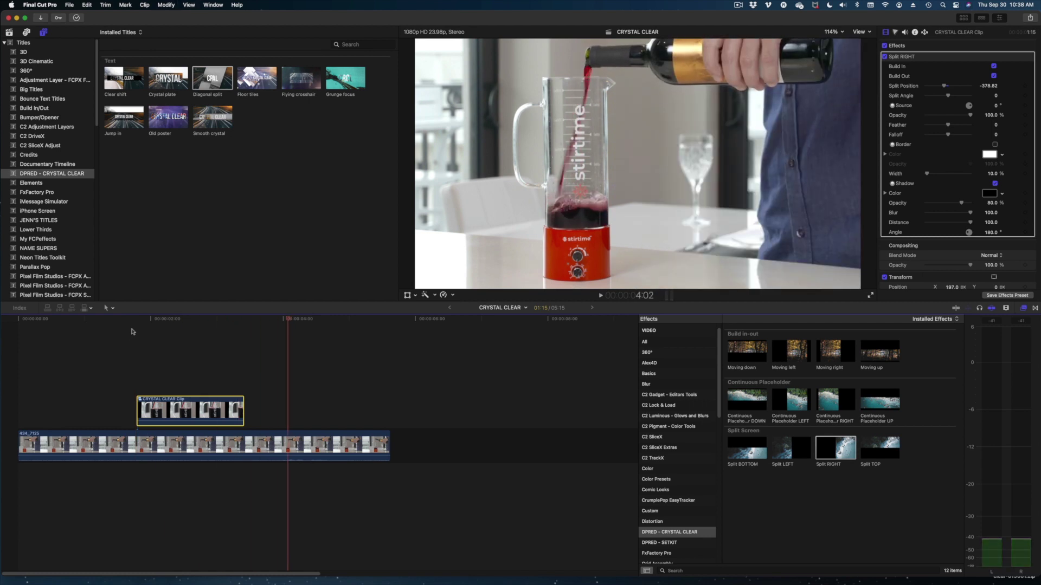
pyautogui.moveTo(243, 412); pyautogui.dragTo(367, 424)
pyautogui.click(61, 321)
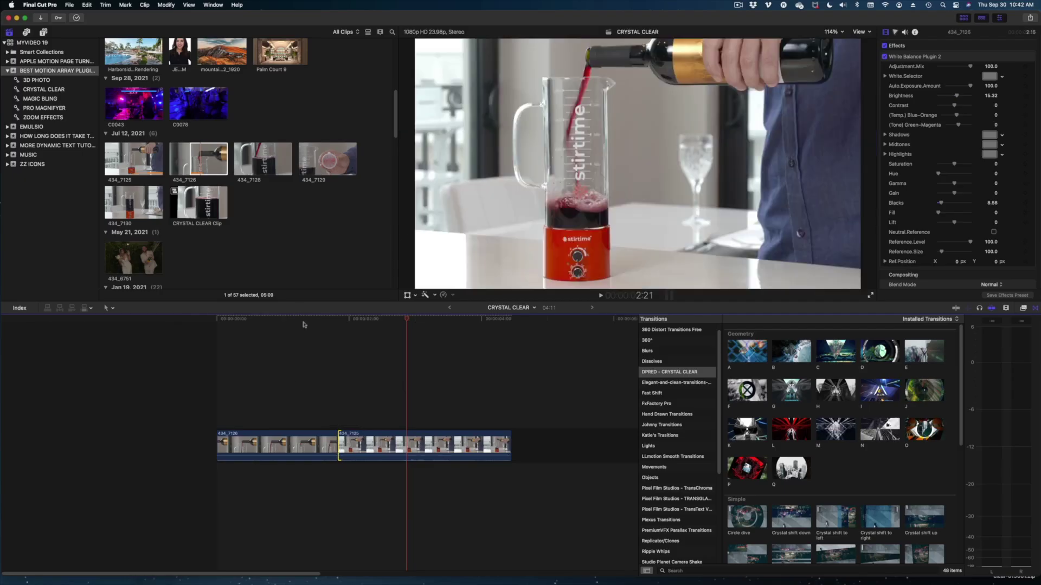
# - Add transition C at the edit point, widen it, and preview it
pyautogui.press('/')
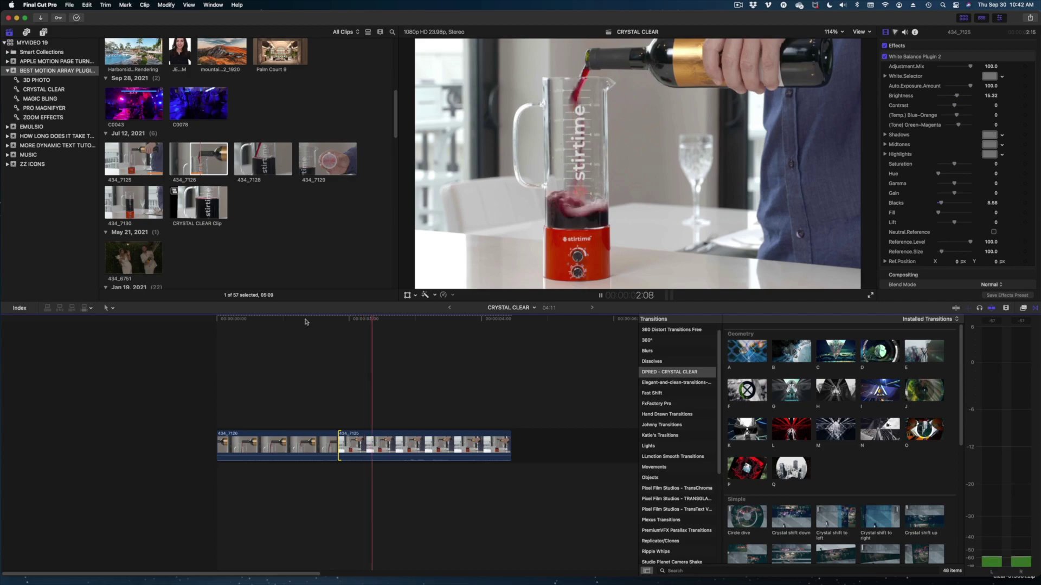
pyautogui.scroll(-10, 845, 409)
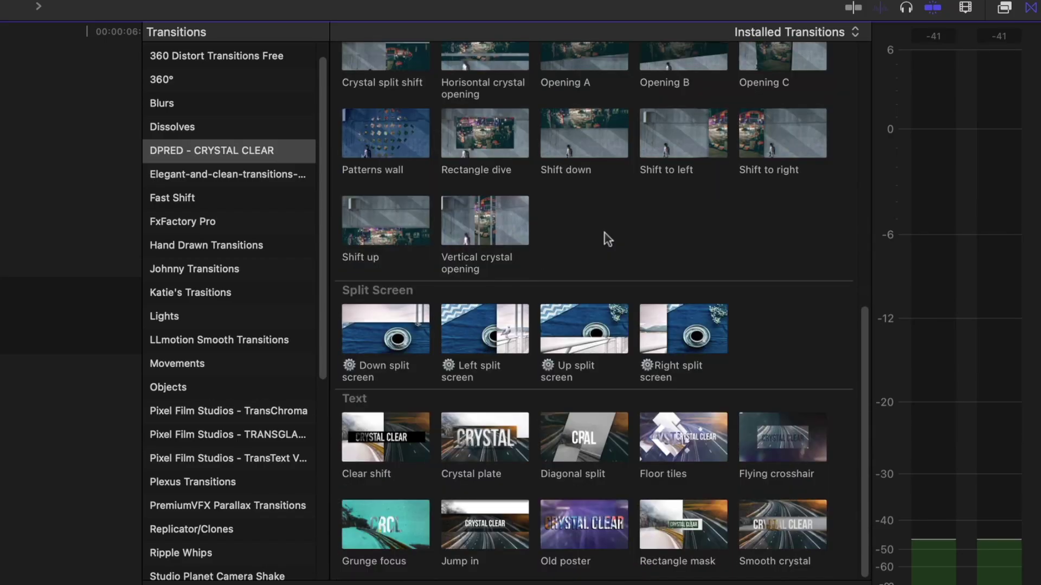
pyautogui.scroll(10, 604, 233)
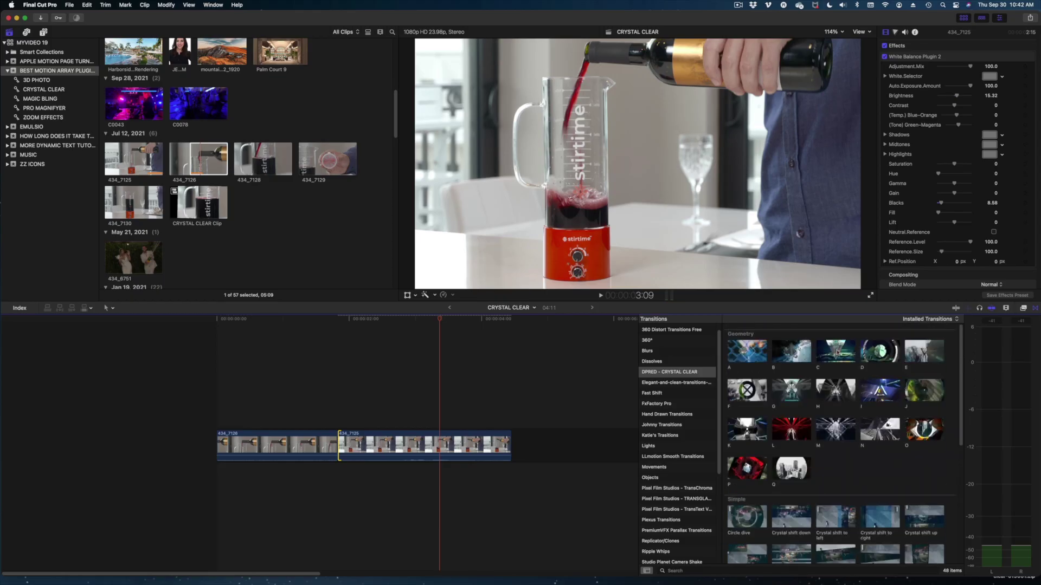
pyautogui.doubleClick(836, 351)
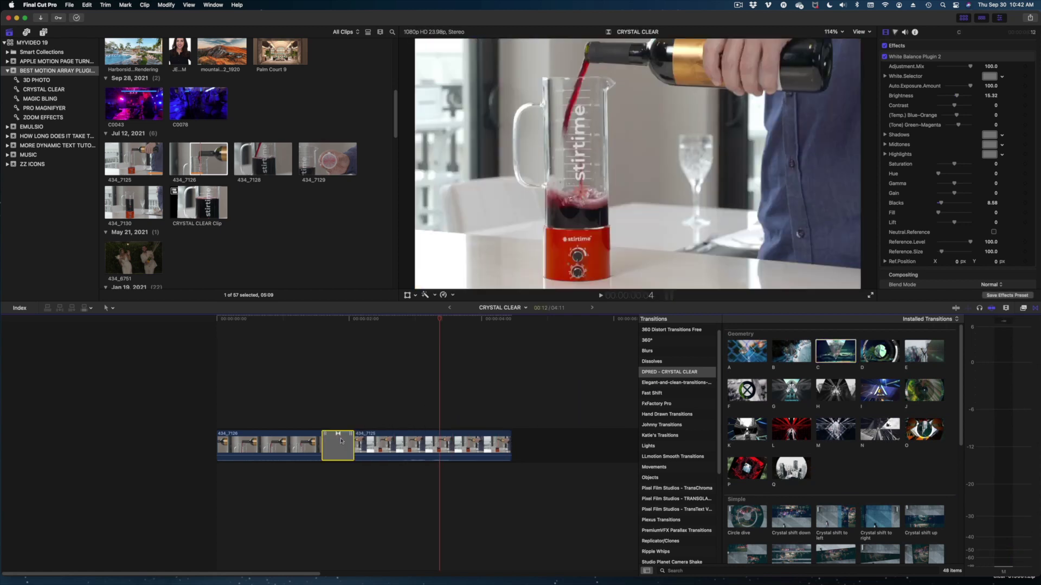
pyautogui.moveTo(353, 434); pyautogui.dragTo(379, 443)
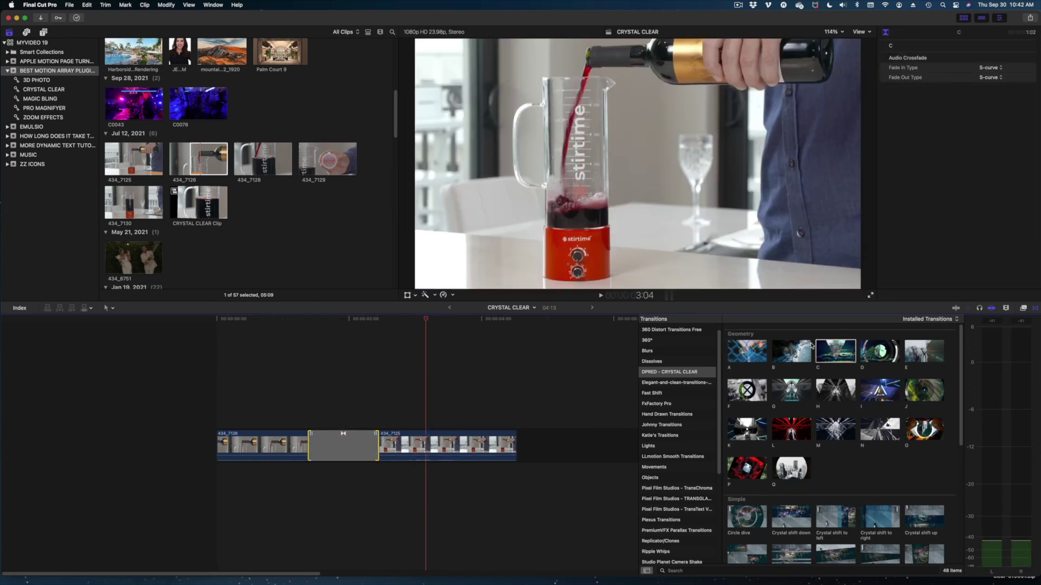
pyautogui.click(303, 316)
pyautogui.press('space')
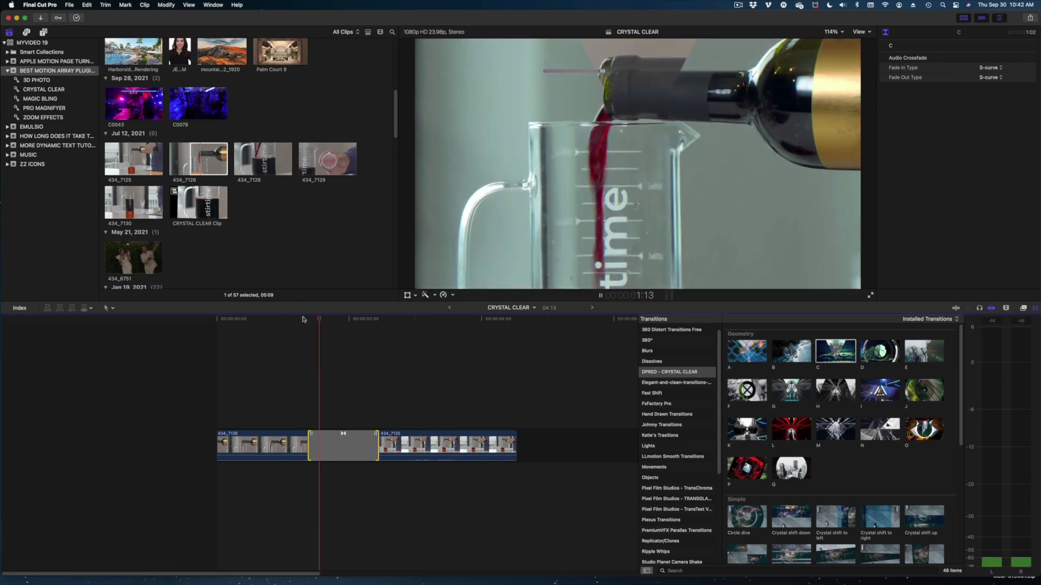
pyautogui.click(342, 320)
pyautogui.press('Left')
pyautogui.press('Left')
pyautogui.press('Left')
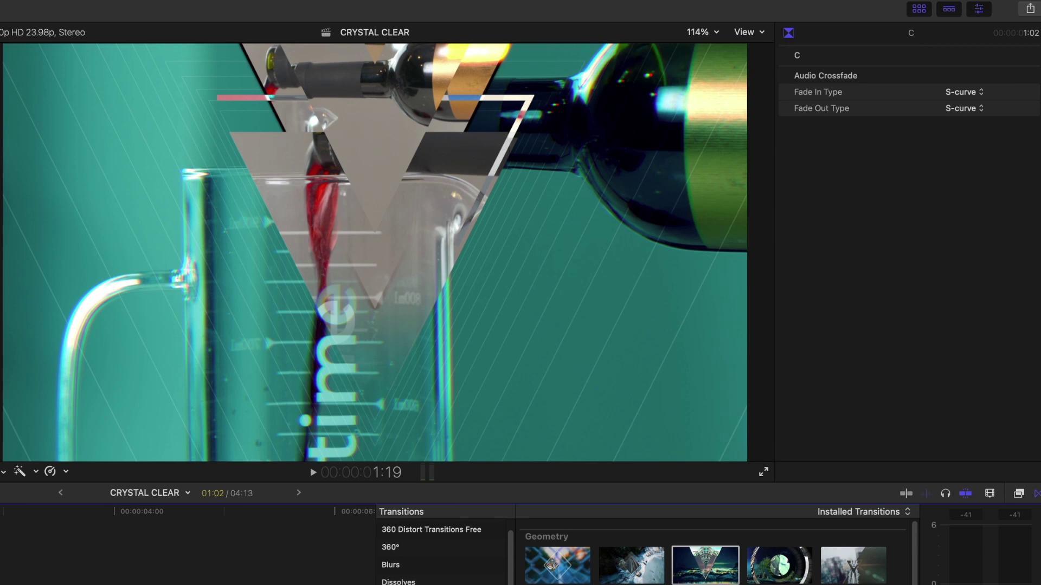
# - Replace transition C with Circle dive between the clips and play it
pyautogui.scroll(-5, 705, 559)
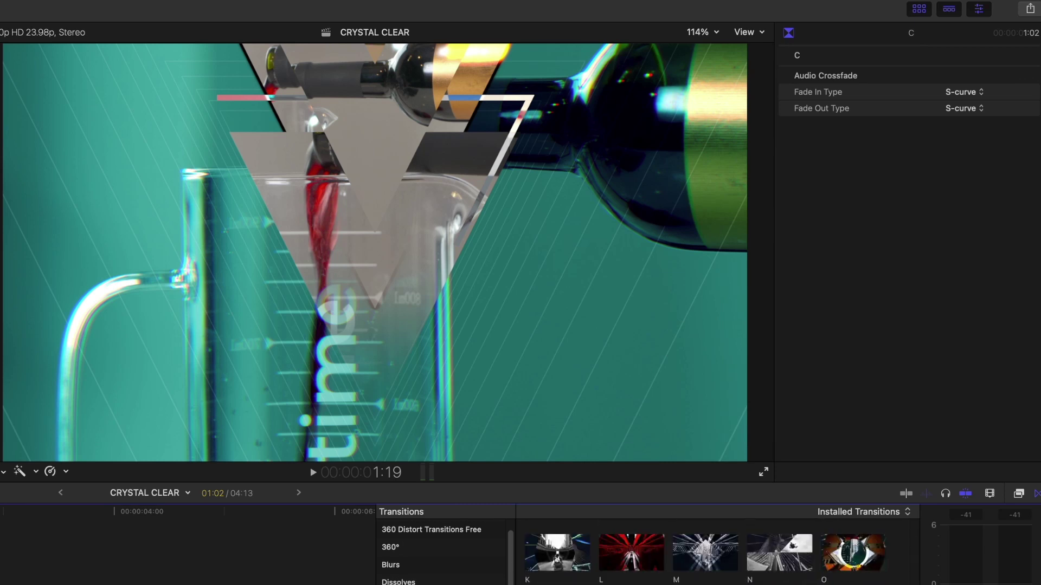
pyautogui.moveTo(747, 431); pyautogui.dragTo(331, 441)
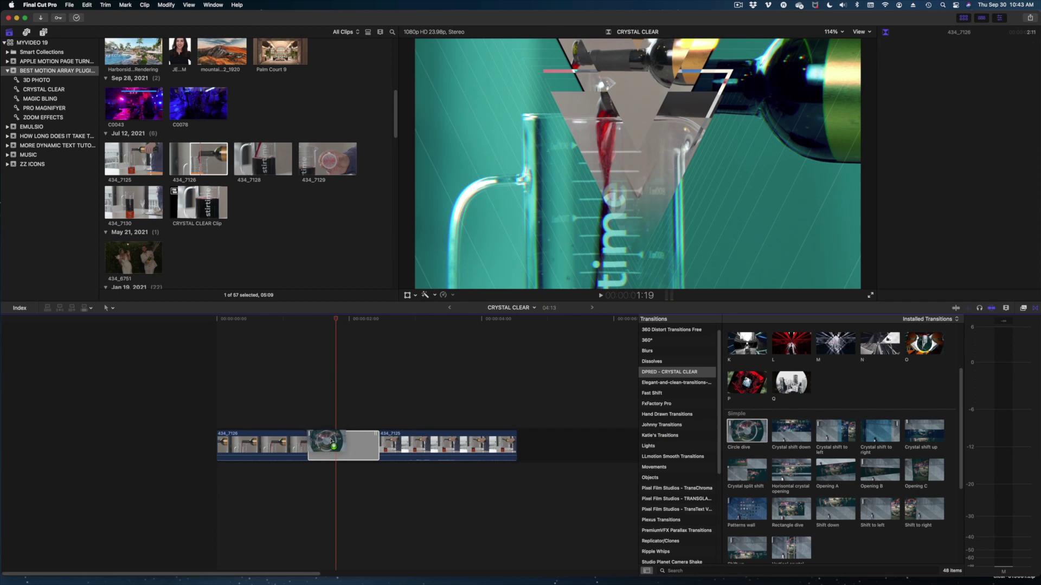
pyautogui.click(298, 320)
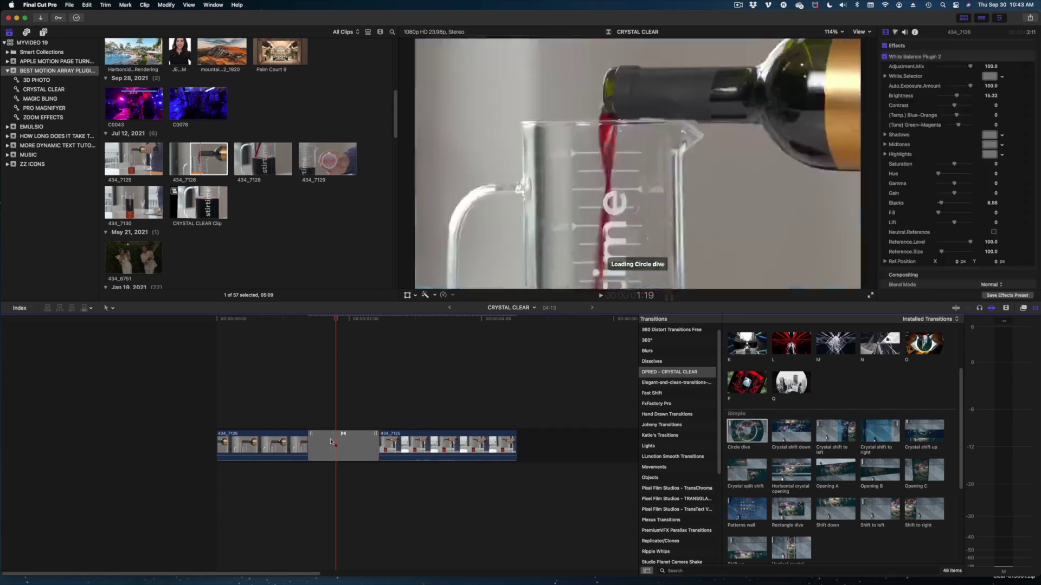
pyautogui.press('space')
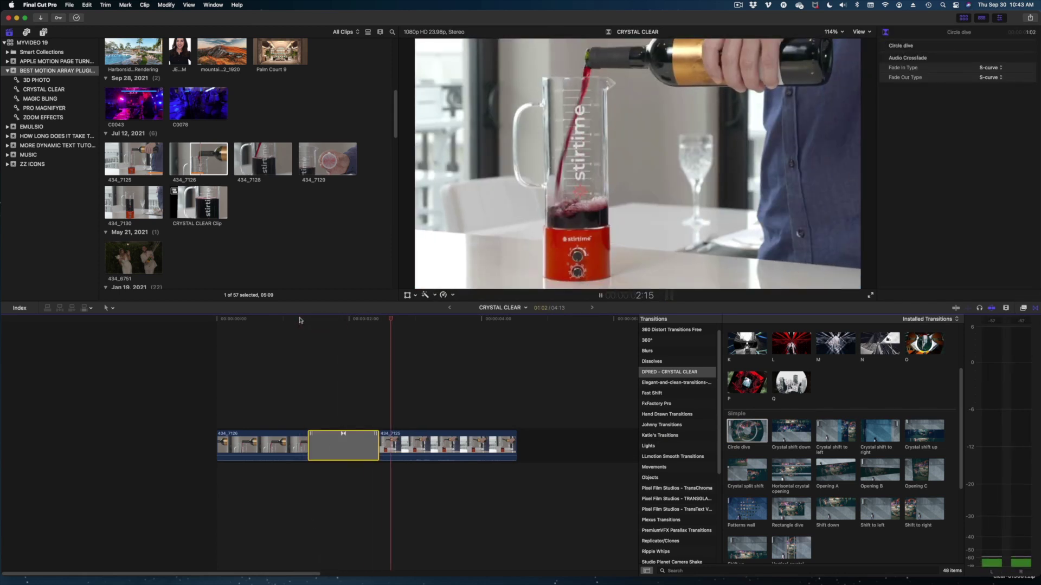
# - Replay the Circle dive transition, then select clip P1008336 in the MAGIC BLING project
pyautogui.click(329, 319)
pyautogui.press('space')
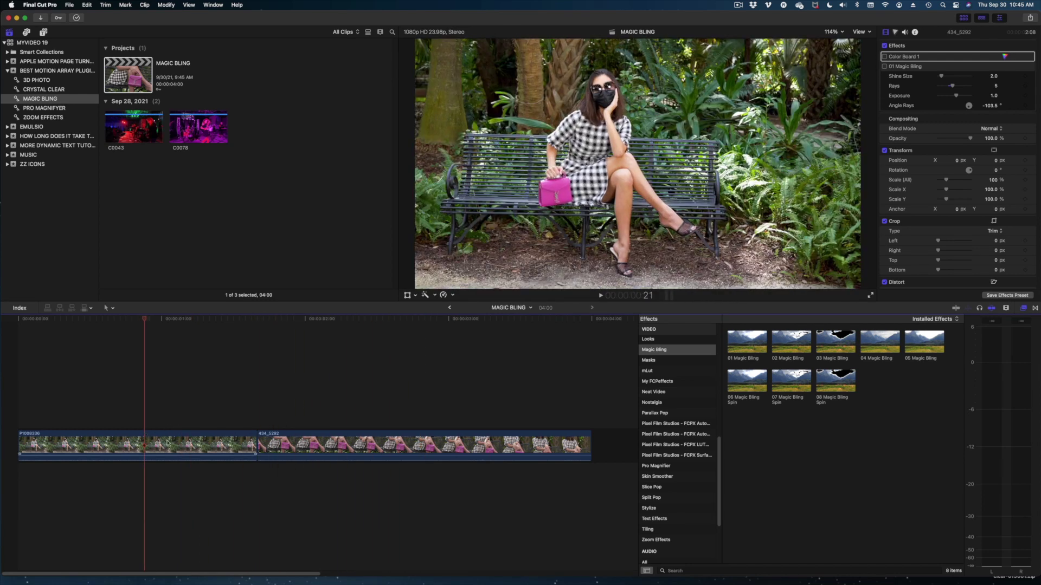
pyautogui.click(169, 458)
# - Apply 01 Magic Bling to clip P1008336 and reduce Rays to 2 with a larger shine
pyautogui.click(180, 446)
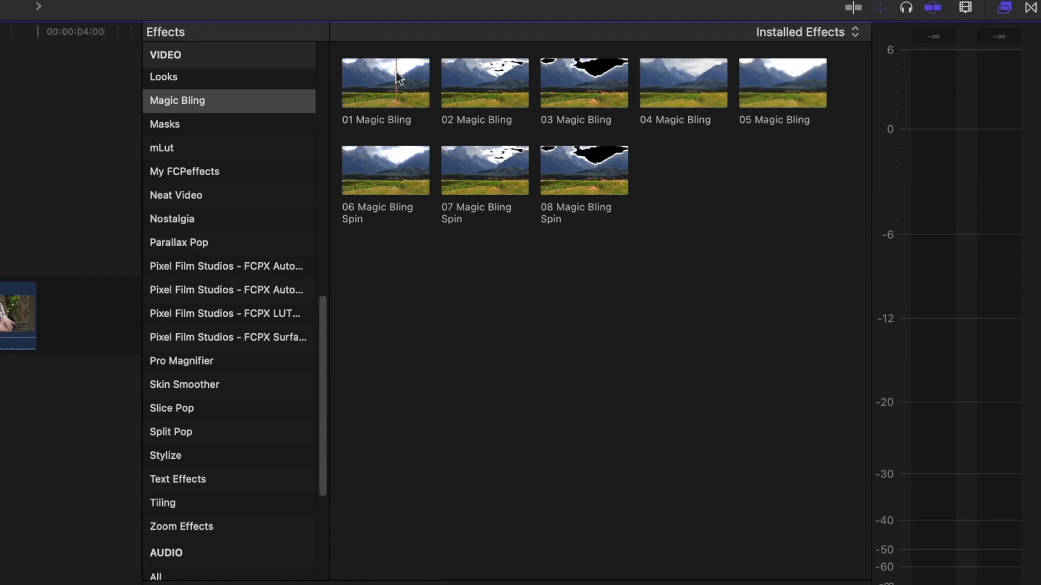
pyautogui.moveTo(752, 336); pyautogui.dragTo(172, 441)
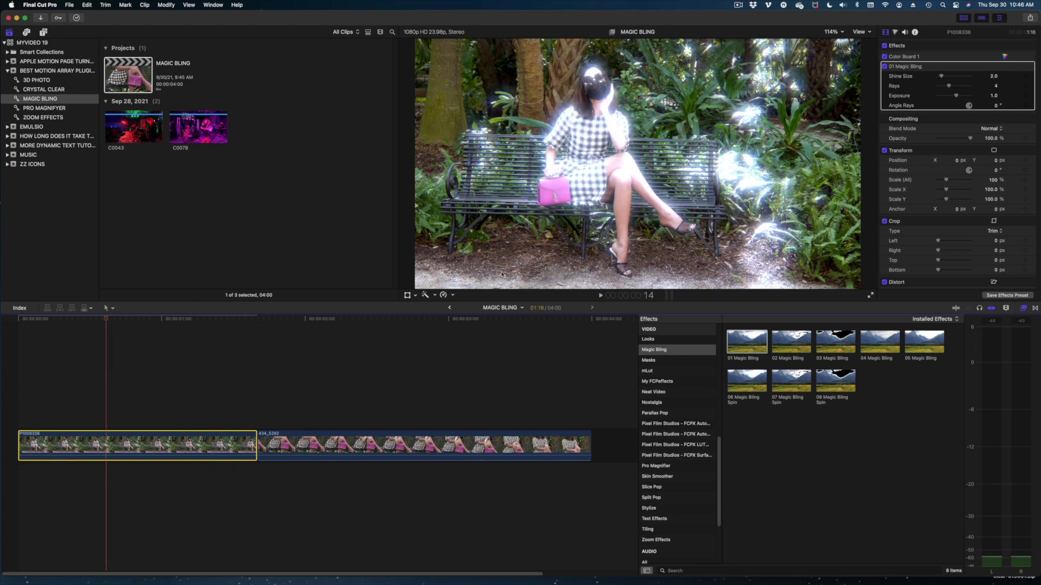
pyautogui.moveTo(949, 88)
pyautogui.mouseDown()
pyautogui.moveTo(962, 88)
pyautogui.moveTo(947, 87)
pyautogui.mouseUp()
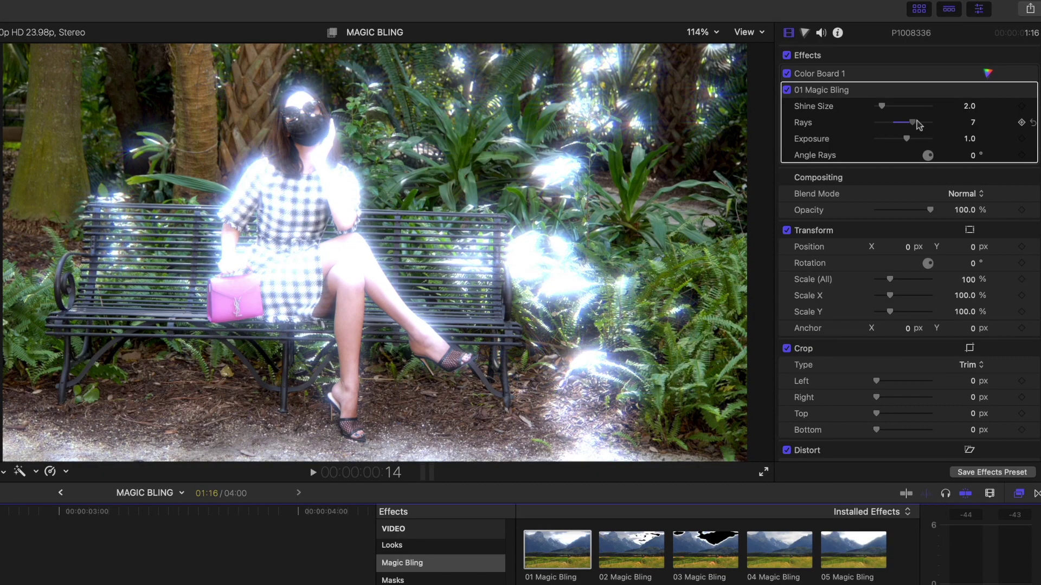
pyautogui.moveTo(890, 127); pyautogui.dragTo(931, 142)
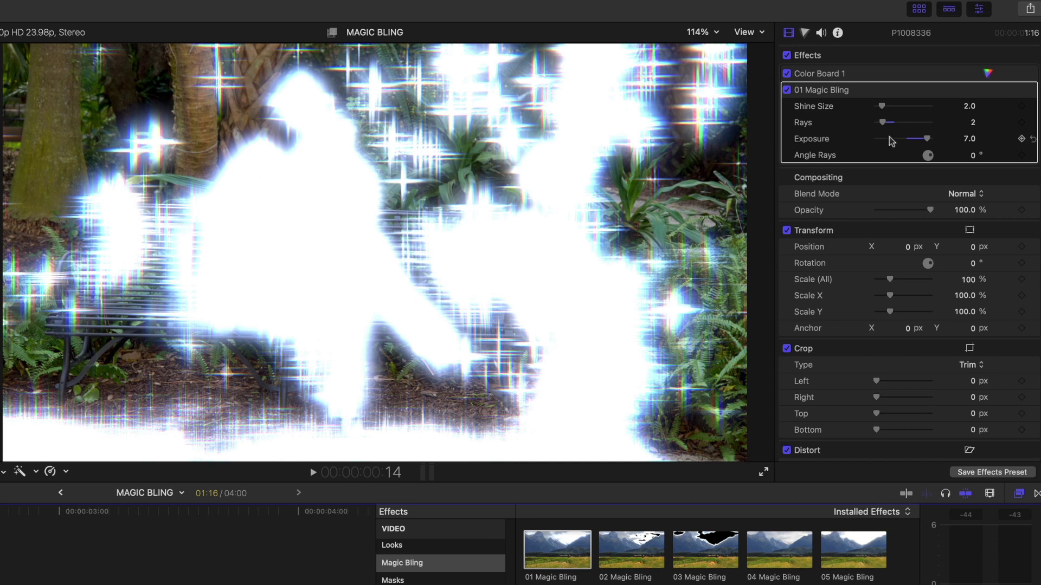
# - Lower the Magic Bling Exposure to -1.0 so the sparkle fades
pyautogui.moveTo(920, 141); pyautogui.dragTo(898, 142)
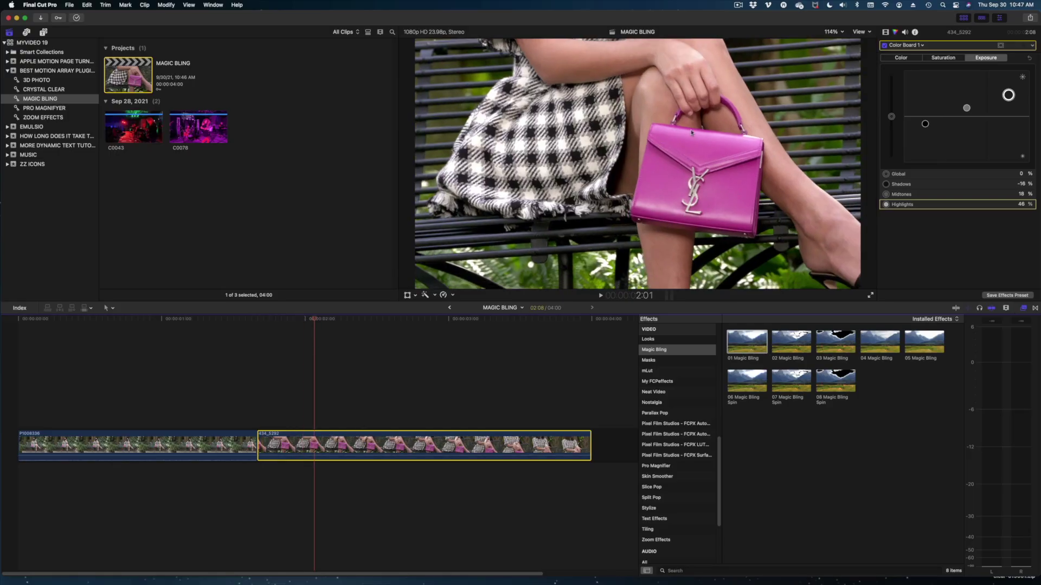
# - Add 01 Magic Bling to clip 434_5292 and set Rays to 7 with Shine Size 3.0
pyautogui.moveTo(738, 347); pyautogui.dragTo(412, 446)
pyautogui.press('space')
pyautogui.press('space')
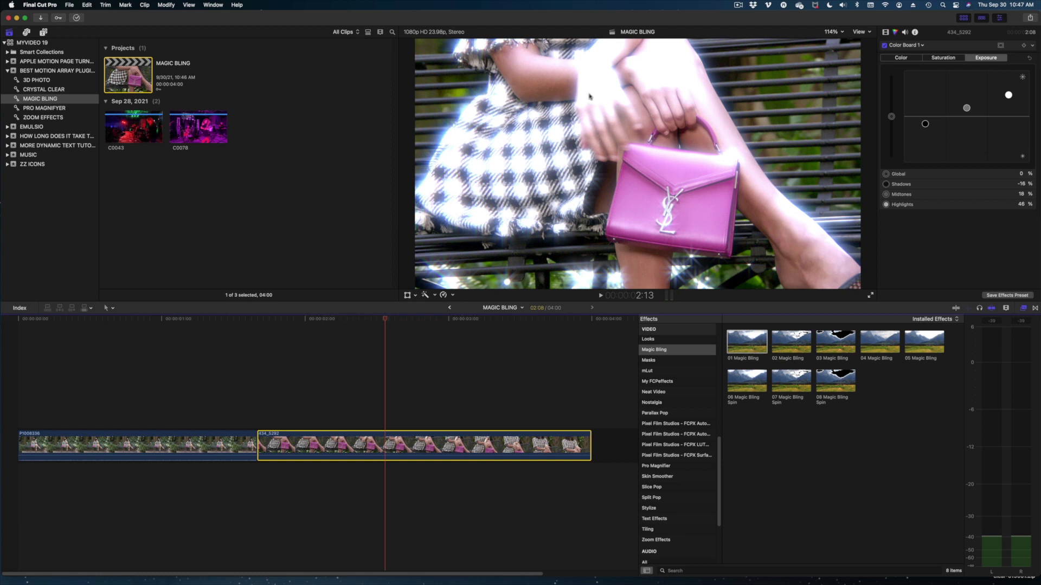
pyautogui.press('Right')
pyautogui.press('Right')
pyautogui.press('Right')
pyautogui.press('Right')
pyautogui.press('Right')
pyautogui.press('Right')
pyautogui.press('Right')
pyautogui.press('Right')
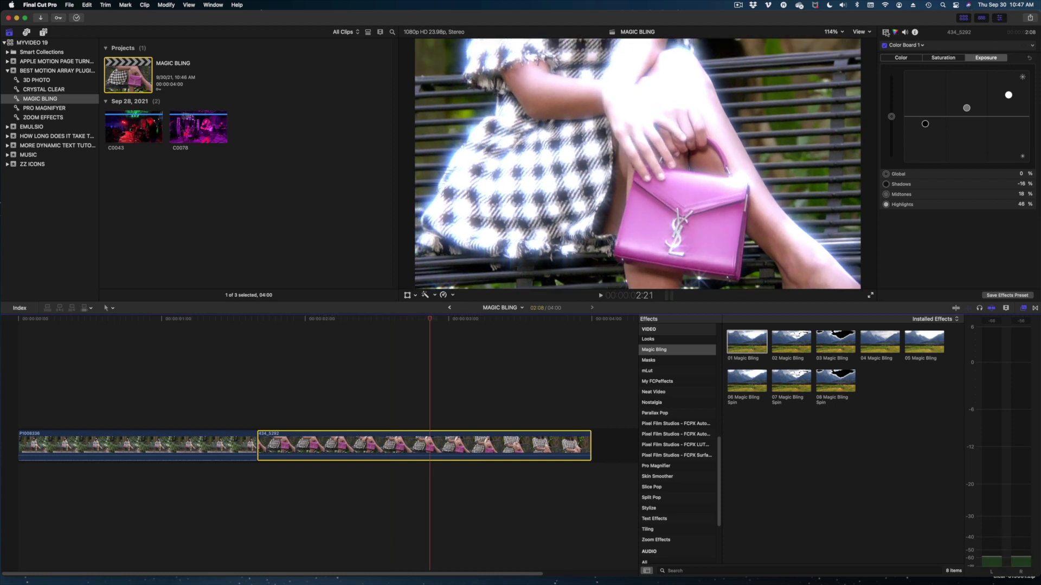
pyautogui.click(885, 32)
pyautogui.moveTo(942, 124); pyautogui.dragTo(945, 126)
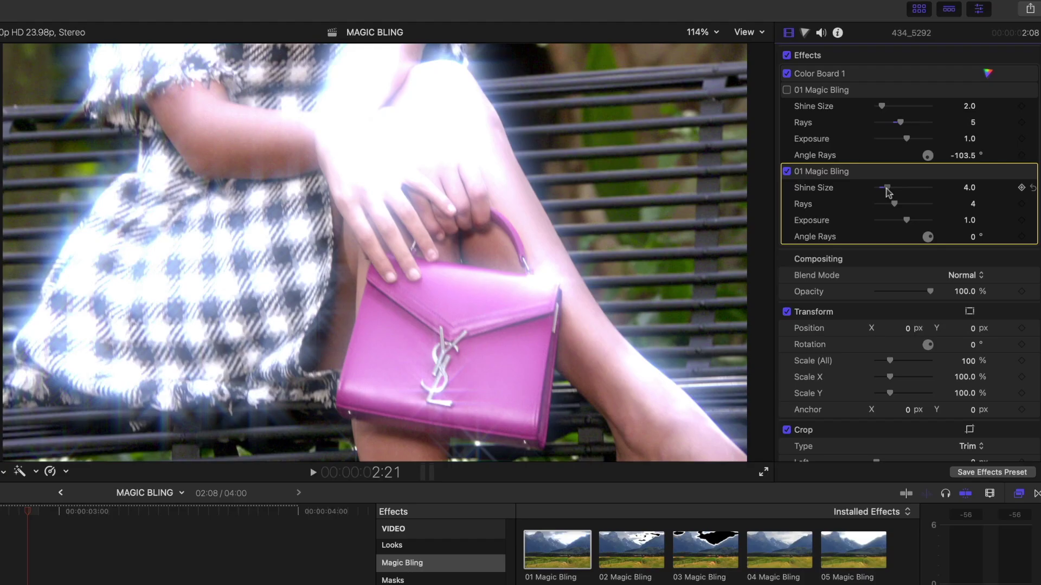
pyautogui.moveTo(897, 209); pyautogui.dragTo(945, 156)
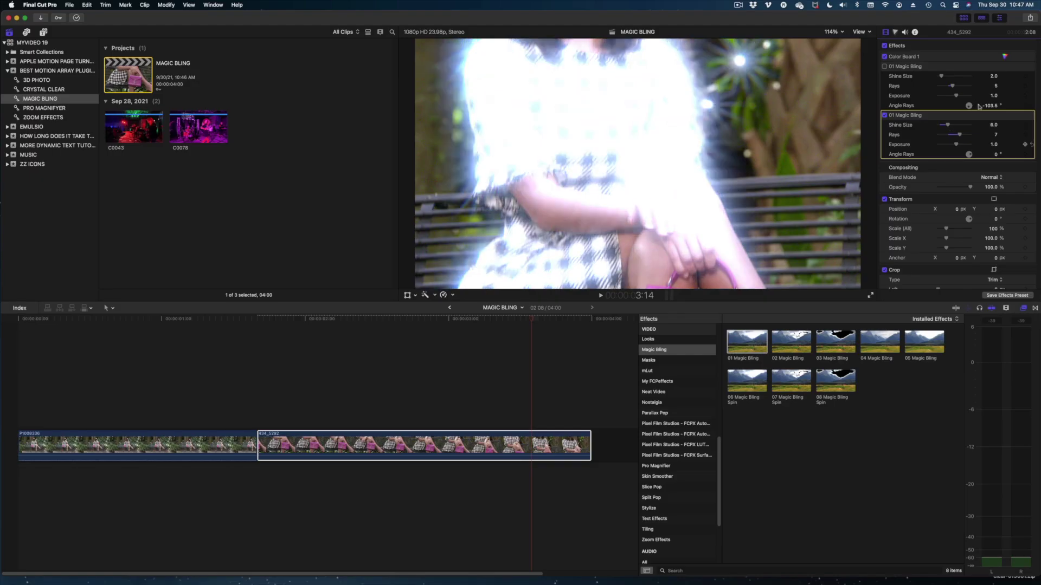
# - Delete both timeline clips and replace them with clip C0078
pyautogui.moveTo(174, 351); pyautogui.dragTo(333, 475)
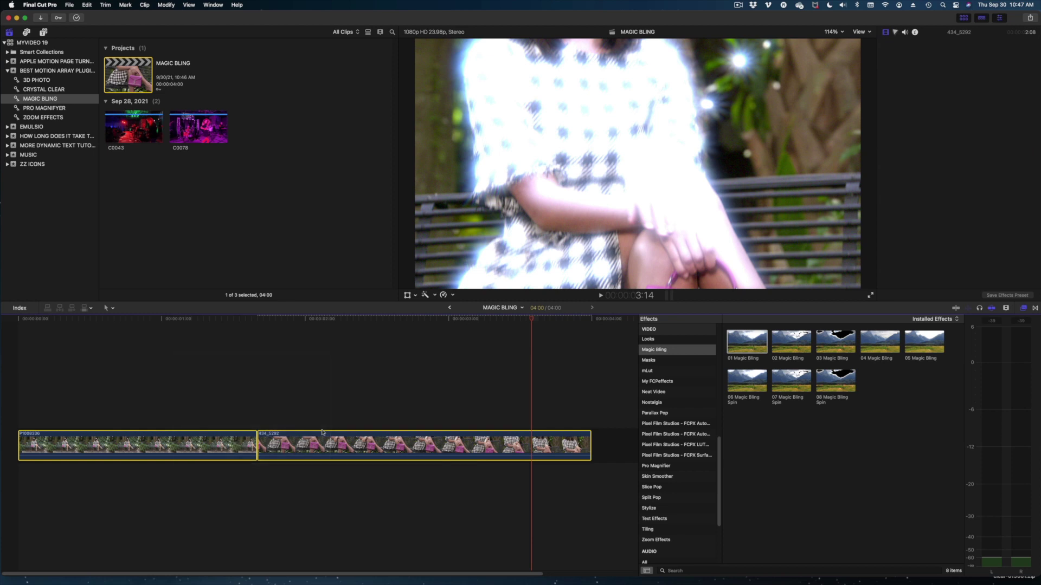
pyautogui.press('Delete')
pyautogui.moveTo(203, 130); pyautogui.dragTo(151, 450)
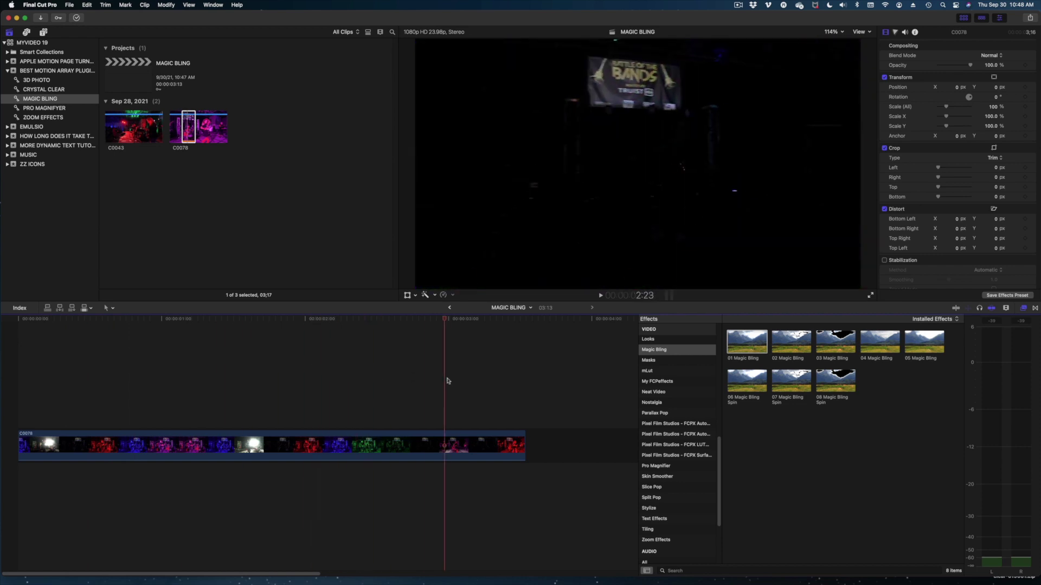
# - Extend clip C0078 to 9:00, fit the timeline, and apply 01 Magic Bling to it
pyautogui.moveTo(524, 445); pyautogui.dragTo(632, 446)
pyautogui.hotkey('shift', 'z')
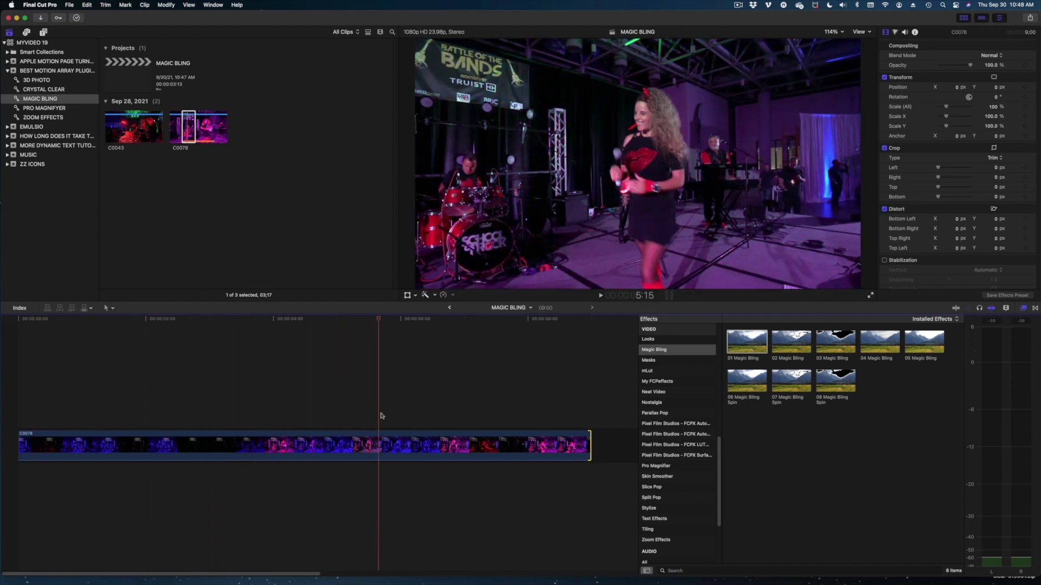
pyautogui.moveTo(734, 343); pyautogui.dragTo(477, 443)
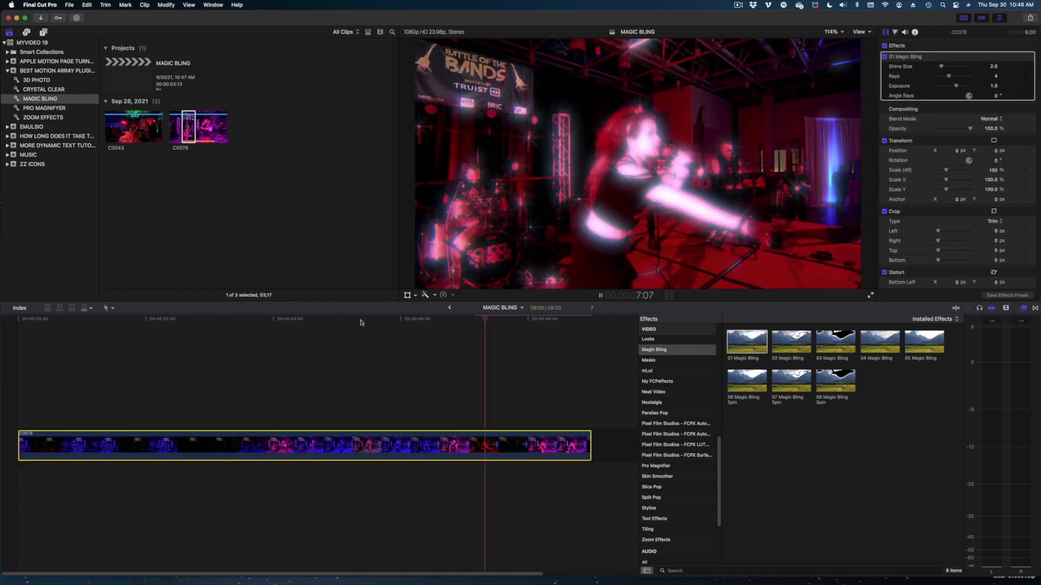
# - Play concert clip C0078 forward and backward with Space, J and K to review the sparkles
pyautogui.moveTo(361, 322); pyautogui.dragTo(400, 347)
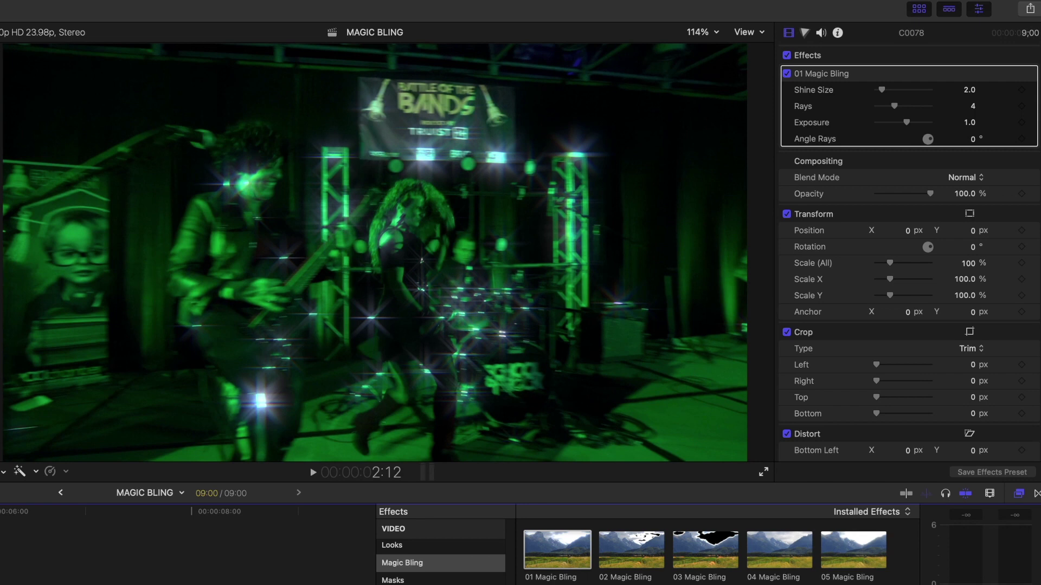
pyautogui.press('space')
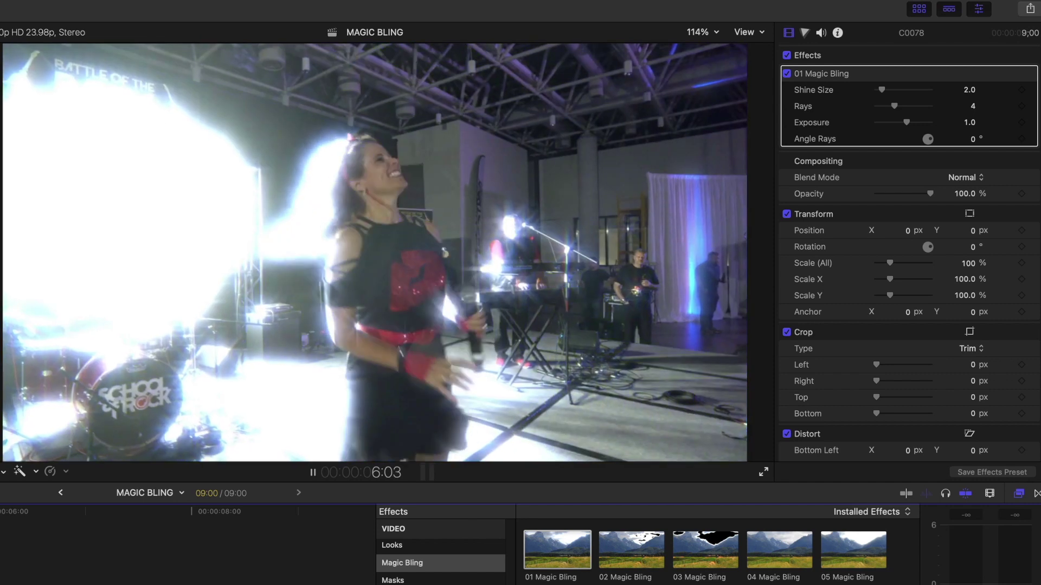
pyautogui.press('space')
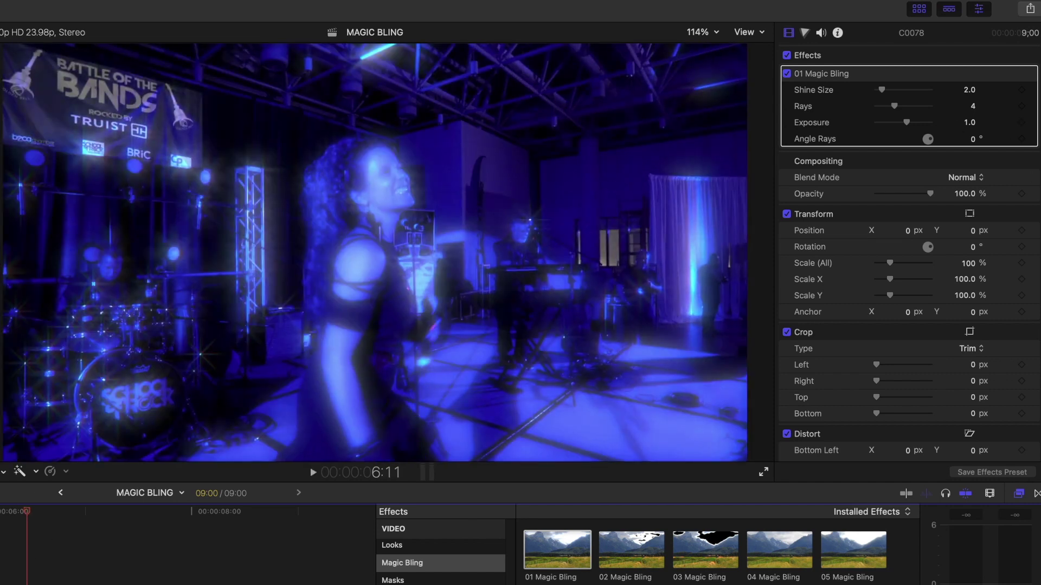
pyautogui.press('j')
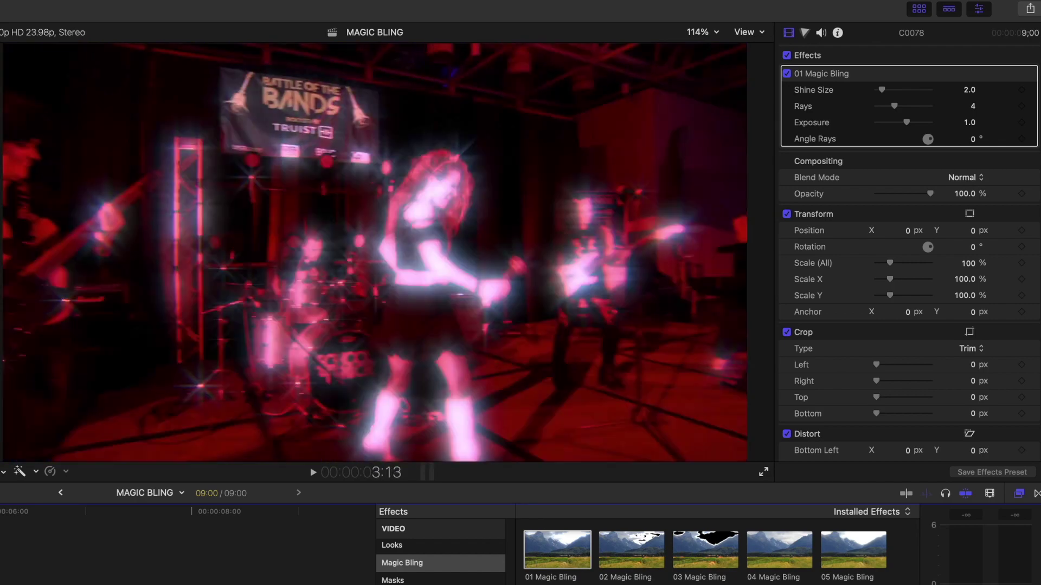
pyautogui.press('k')
pyautogui.press('space')
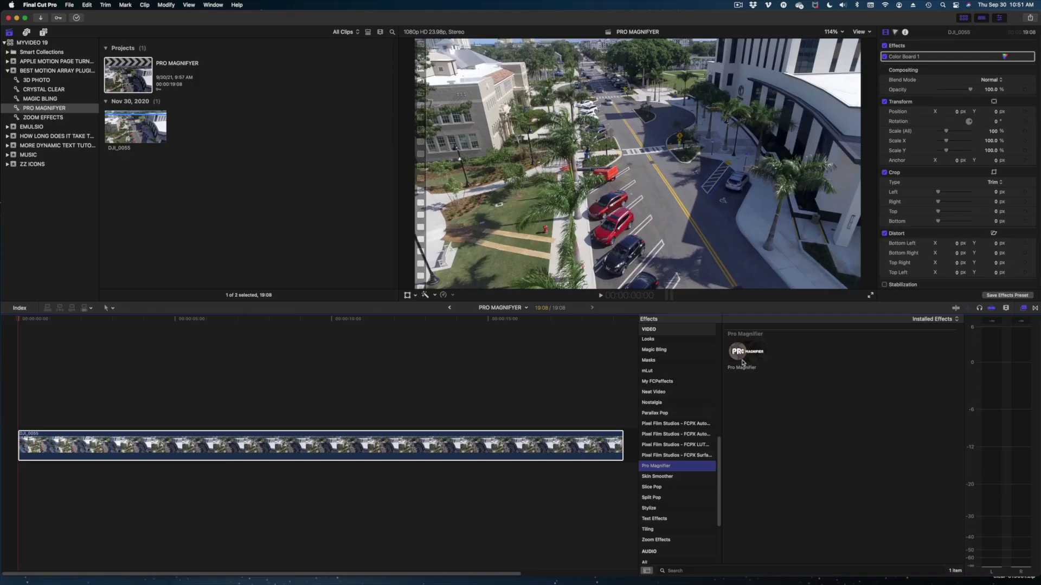
# - Apply Pro Magnifier to the drone clip DJI_0055
pyautogui.moveTo(747, 351); pyautogui.dragTo(425, 442)
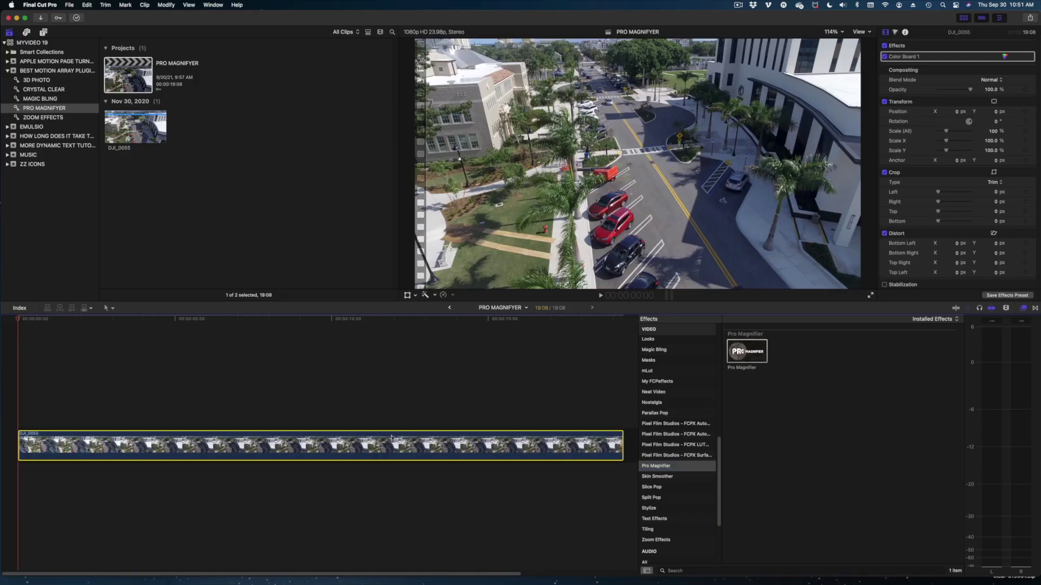
# - Shrink the Pro Magnifier lens onto the distant car, raise magnification, and angle the shadow lower right
pyautogui.moveTo(635, 173); pyautogui.dragTo(612, 58)
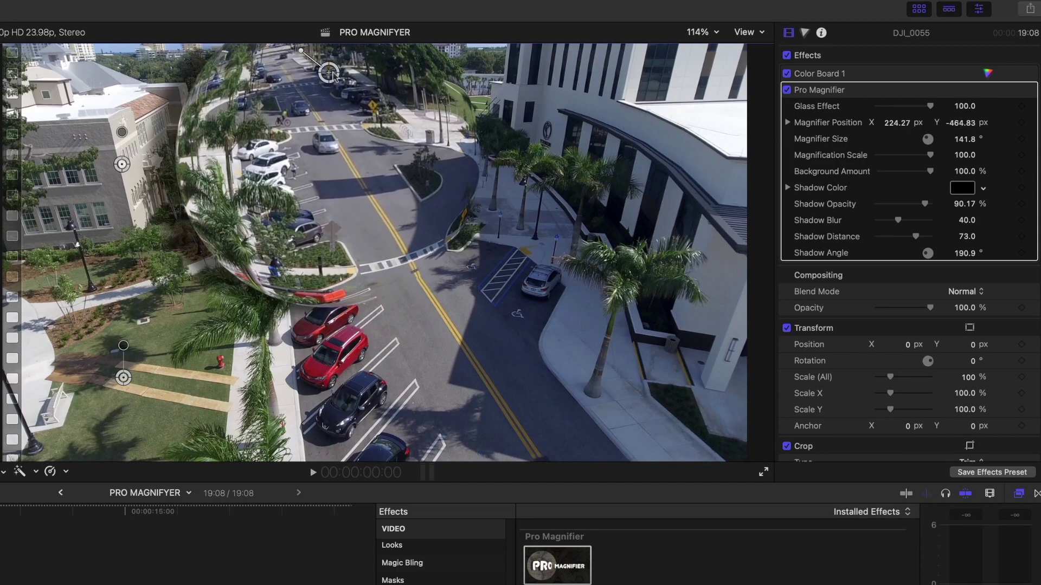
pyautogui.moveTo(334, 76); pyautogui.dragTo(331, 80)
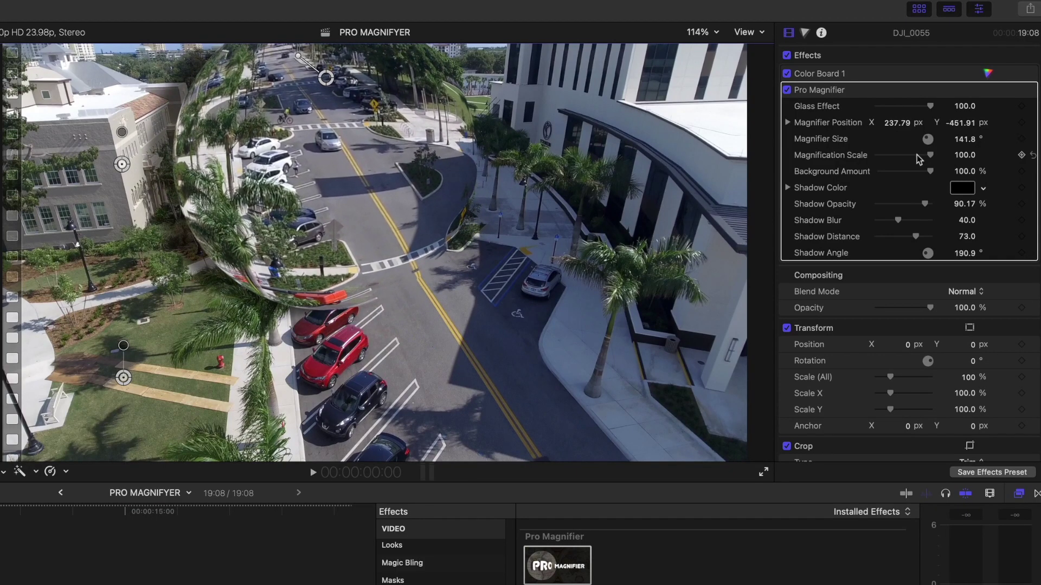
pyautogui.moveTo(966, 140); pyautogui.dragTo(964, 166)
pyautogui.moveTo(328, 70); pyautogui.dragTo(328, 48)
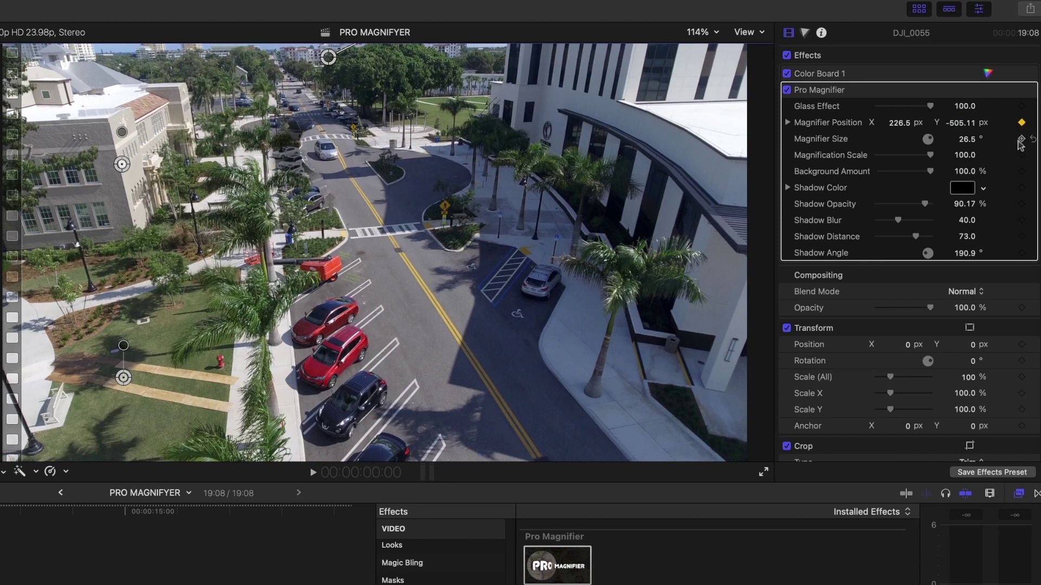
pyautogui.moveTo(965, 156); pyautogui.dragTo(902, 189)
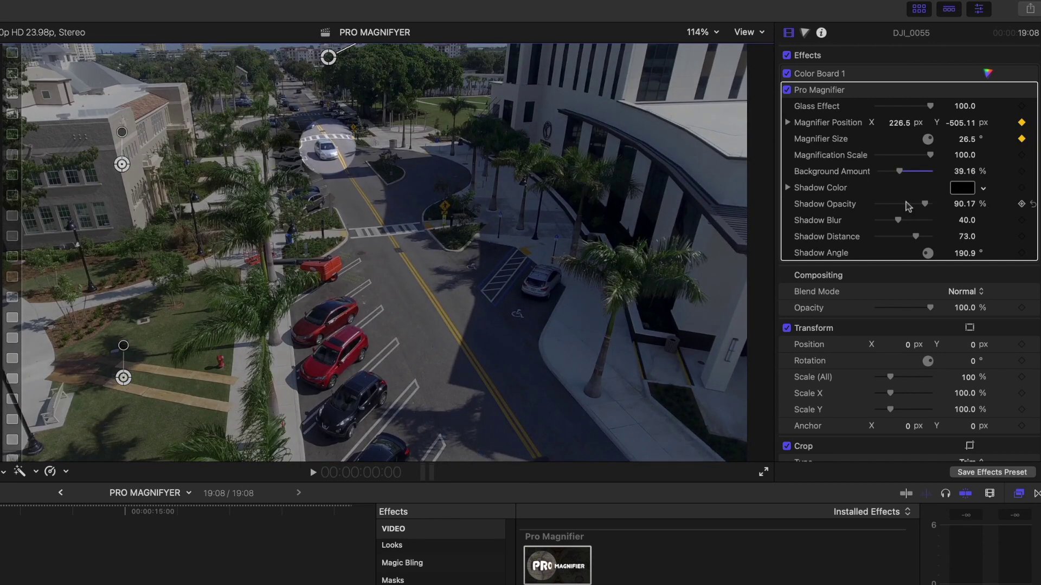
pyautogui.moveTo(928, 256); pyautogui.dragTo(939, 274)
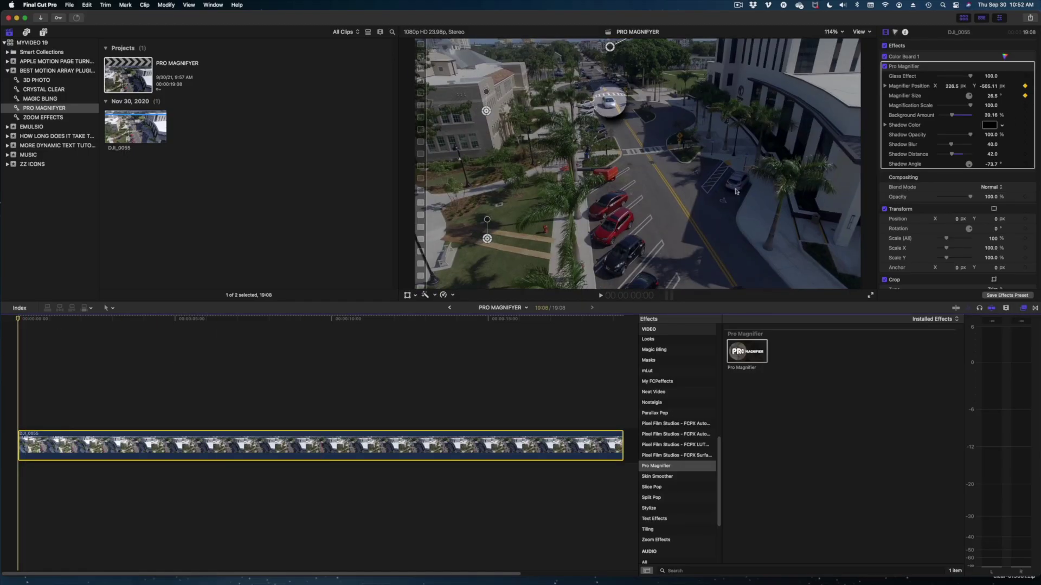
# - Keyframe the magnifier over the white car at two frames, then play back to check tracking
pyautogui.click(68, 315)
pyautogui.press('space')
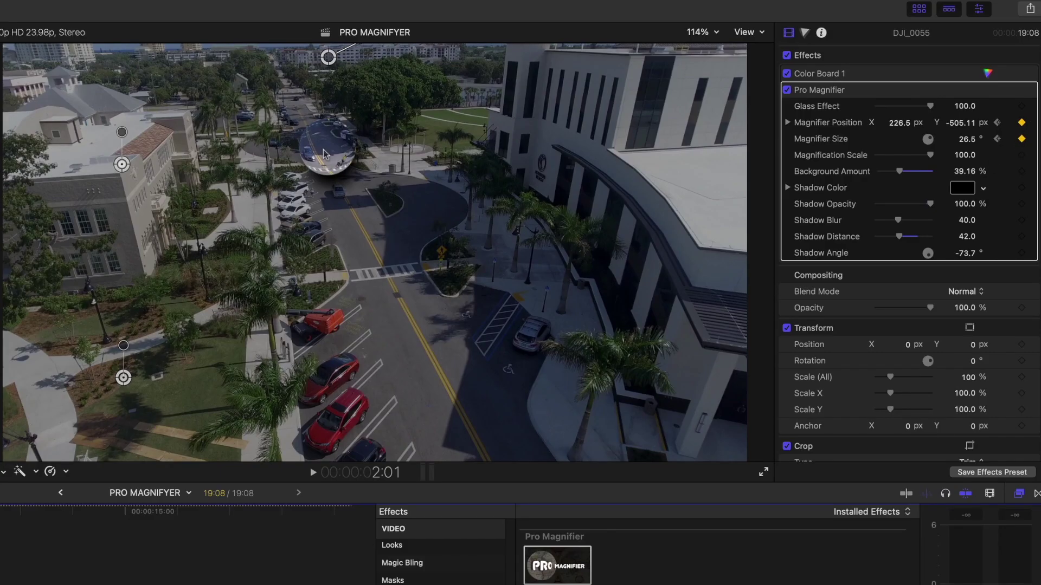
pyautogui.moveTo(328, 57); pyautogui.dragTo(339, 132)
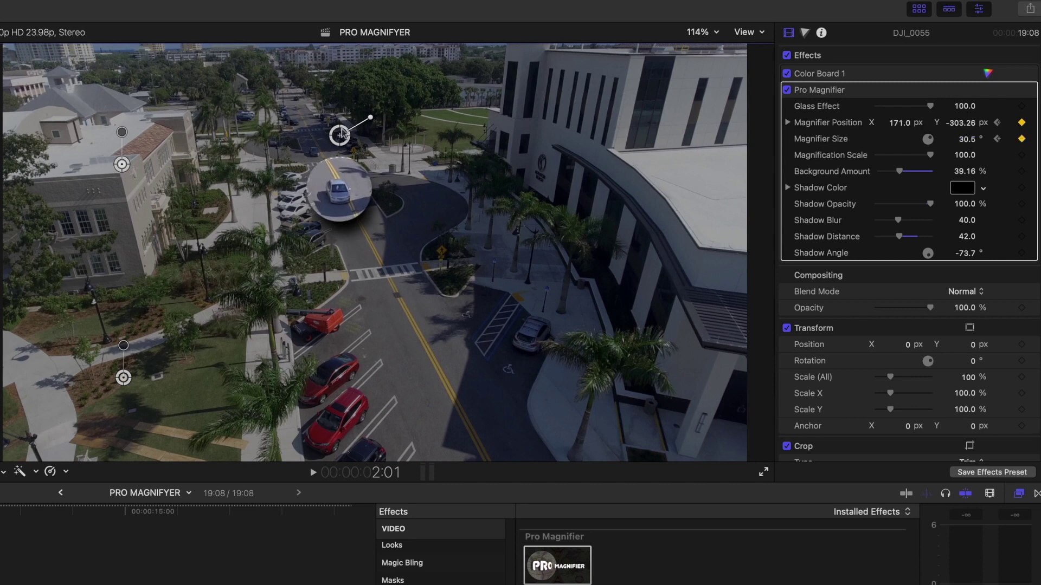
pyautogui.press('space')
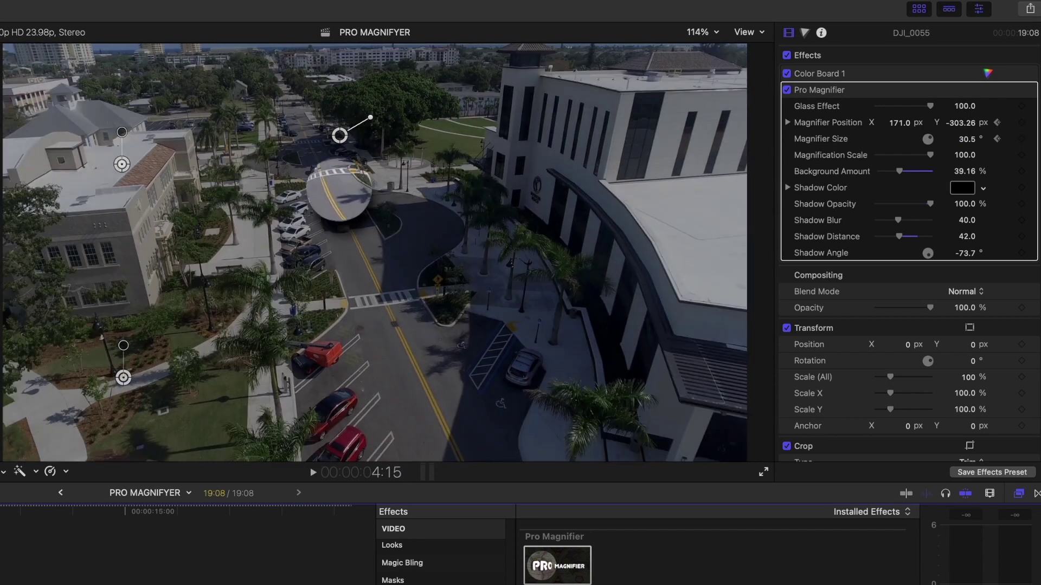
pyautogui.press('j')
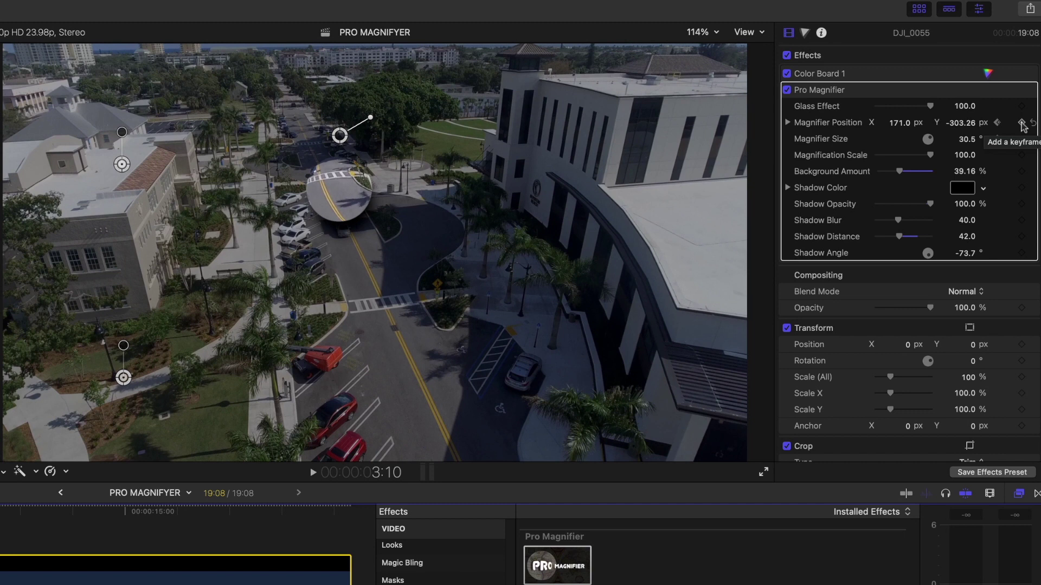
pyautogui.moveTo(339, 135); pyautogui.dragTo(343, 203)
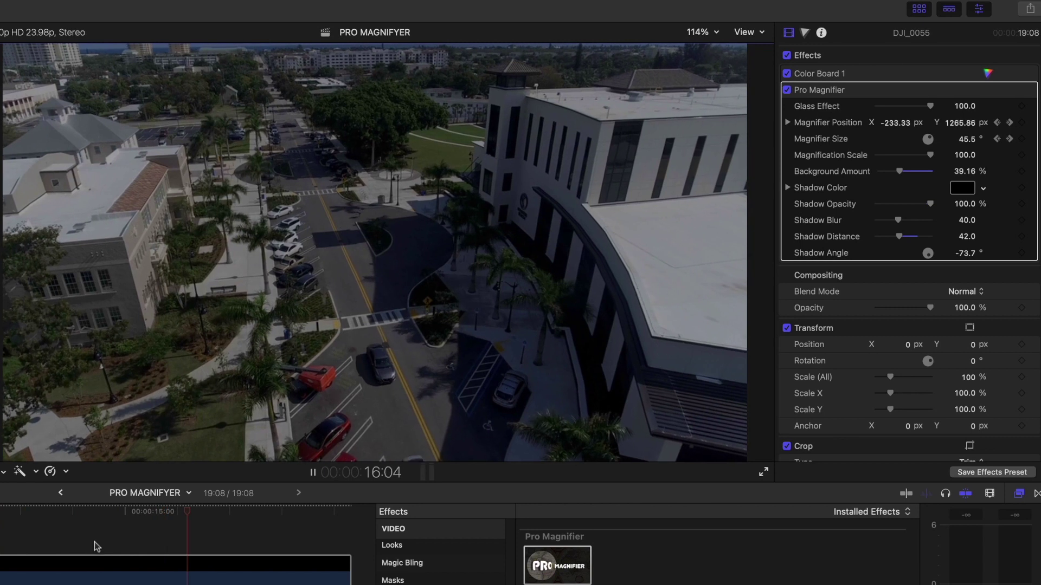
pyautogui.press('space')
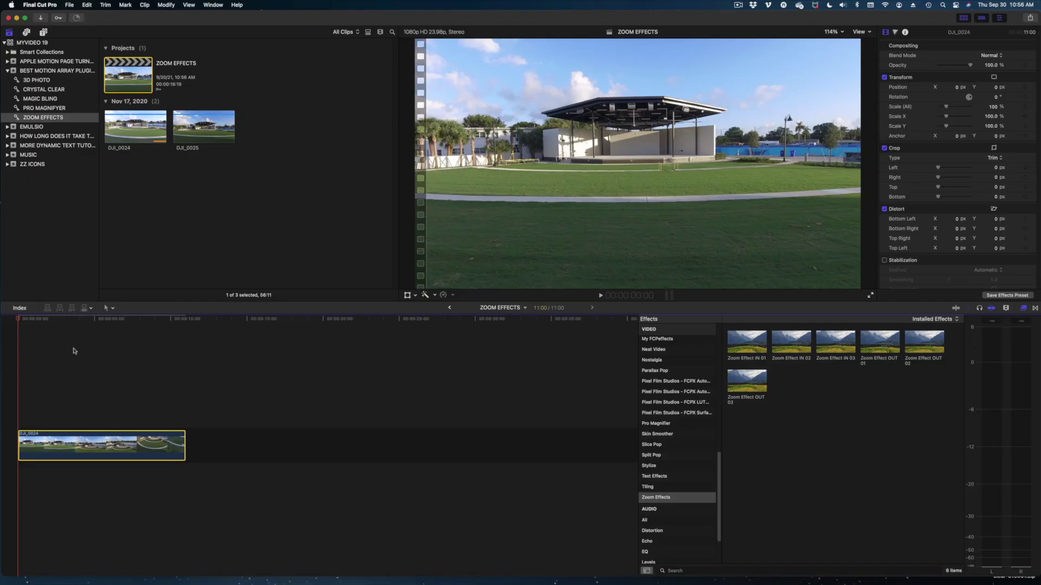
# - Play clip DJI_0024 from the start and park the playhead about one second in
pyautogui.click(26, 318)
pyautogui.press('space')
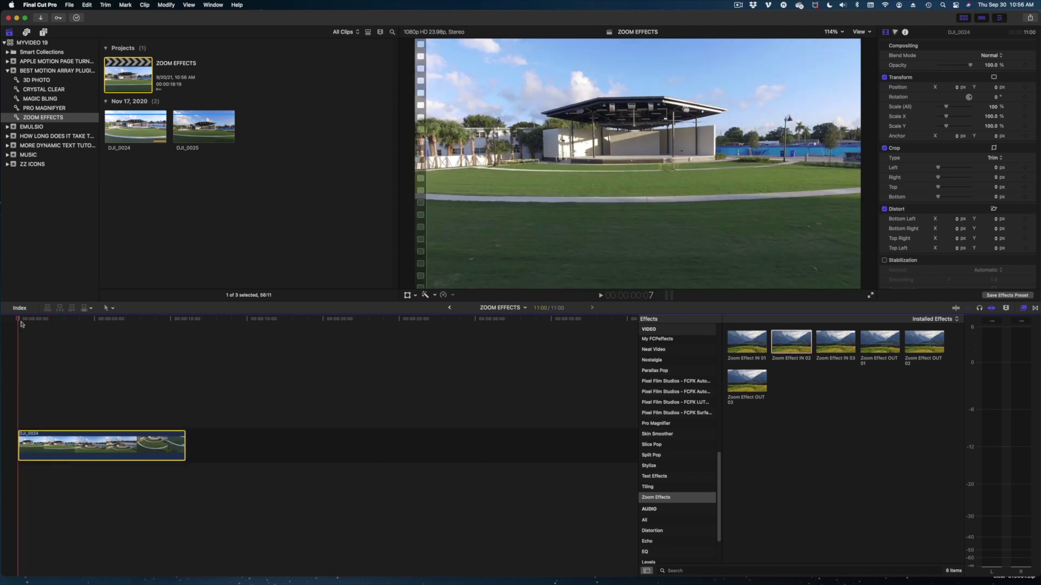
pyautogui.click(34, 335)
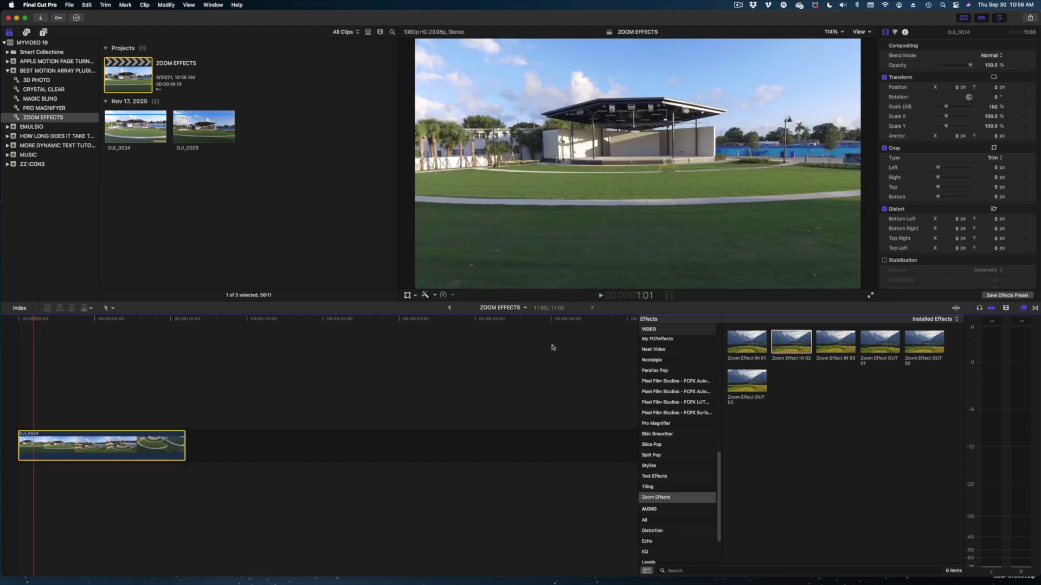
# - Apply Zoom Effect IN 02 to DJI_0024 and preview the zoom over the first seconds
pyautogui.moveTo(720, 369); pyautogui.dragTo(72, 450)
pyautogui.press('space')
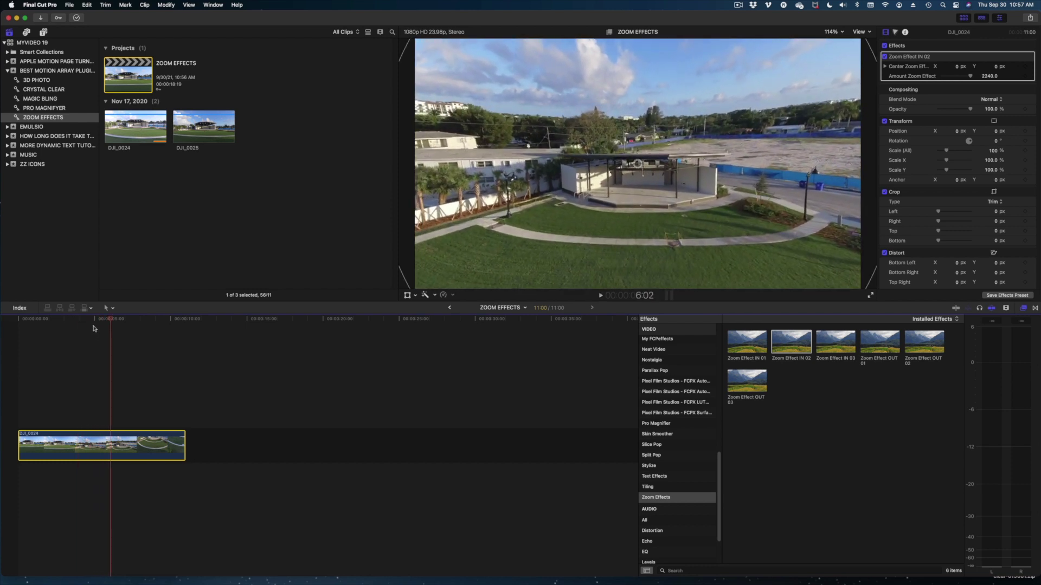
pyautogui.click(31, 327)
pyautogui.moveTo(23, 326); pyautogui.dragTo(1, 353)
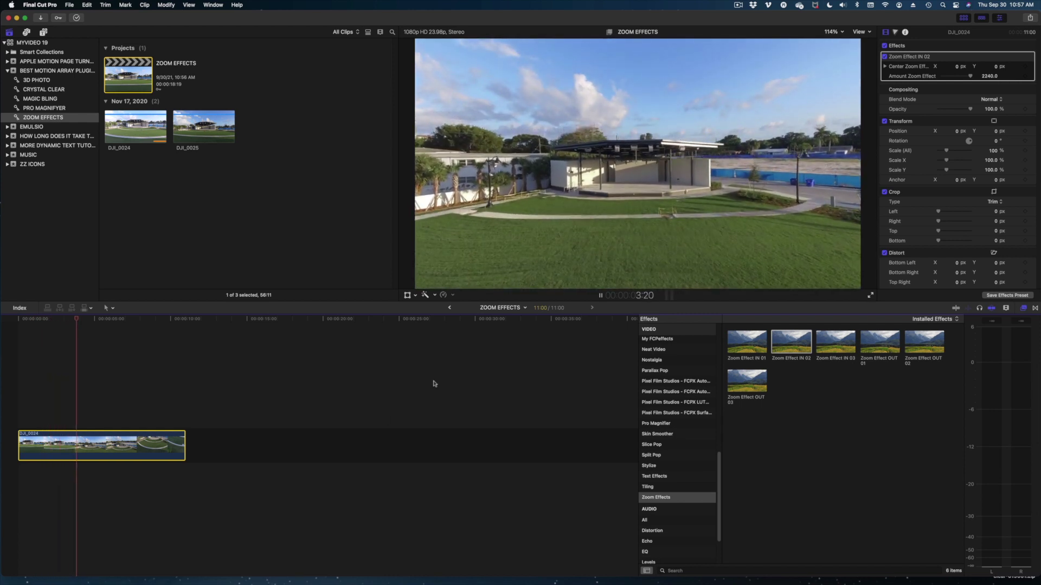
pyautogui.click(60, 320)
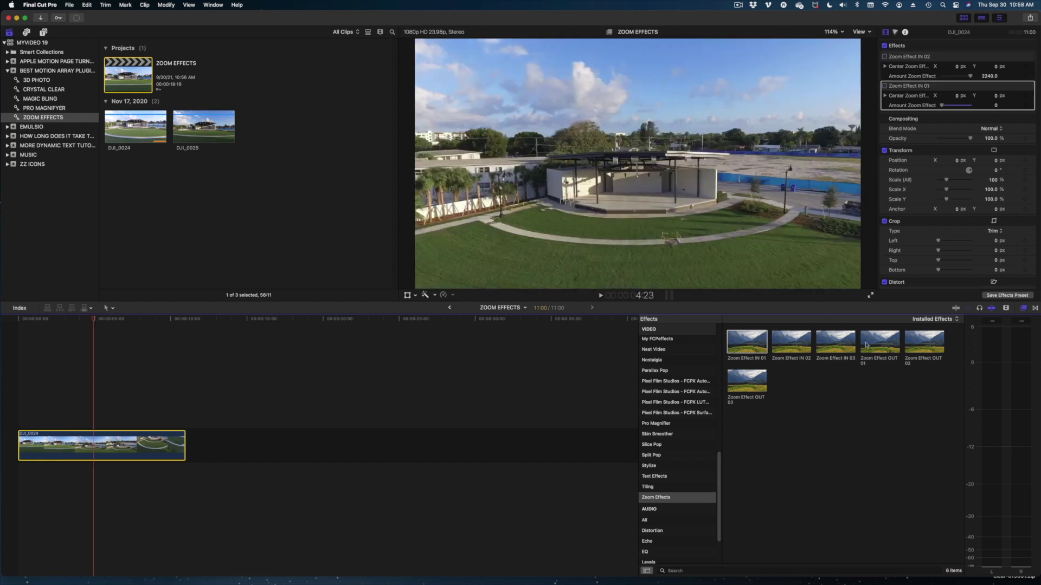
# - Apply Zoom Effect OUT 01 to DJI_0024 and play it back to a zoomed frame
pyautogui.moveTo(452, 404); pyautogui.dragTo(157, 448)
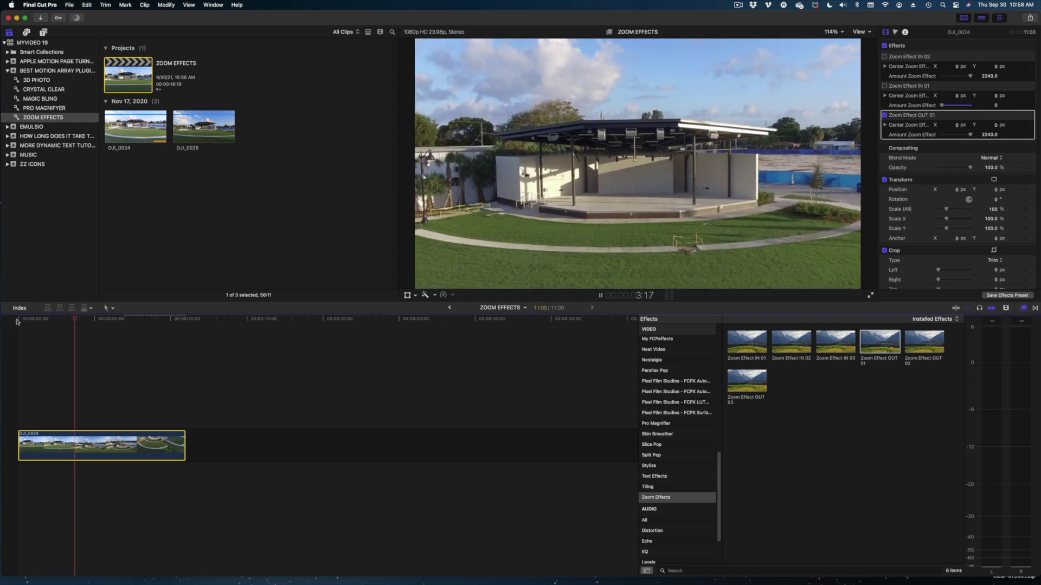
pyautogui.press('space')
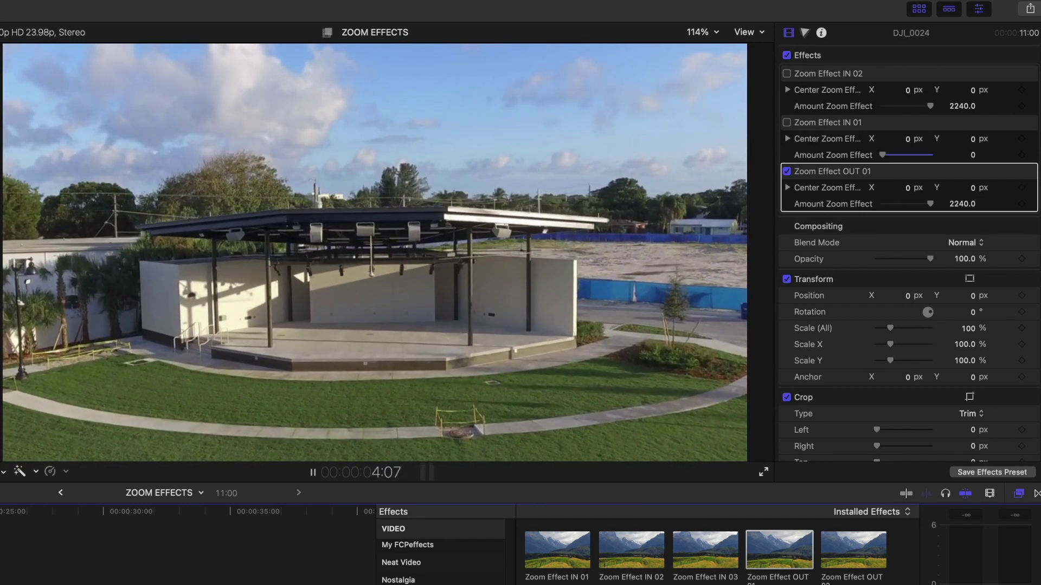
pyautogui.press('space')
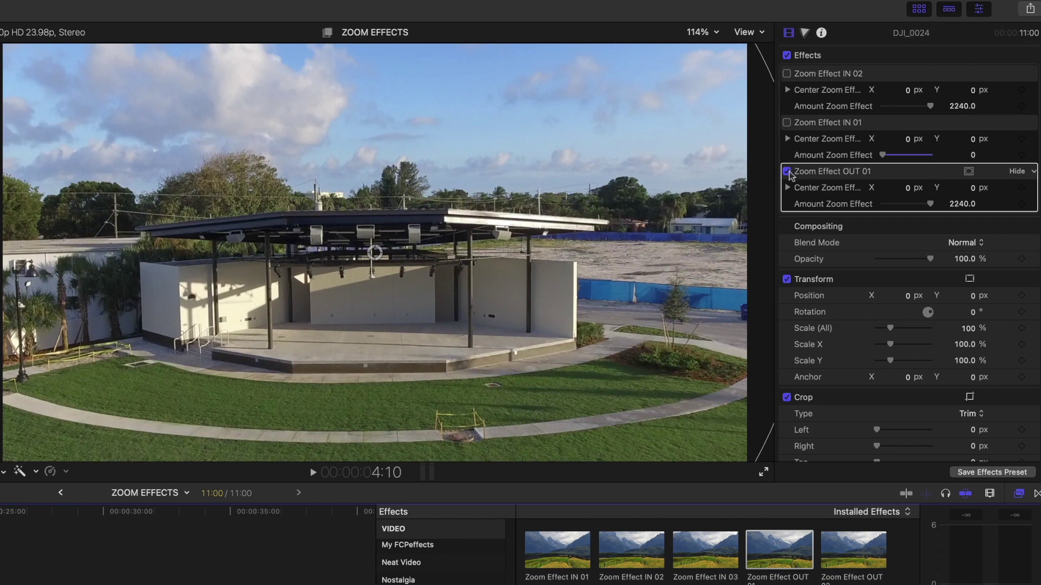
# - Compare Zoom Effect OUT 01 on and off, leave it off, and list the Motion Array plugins event's clips
pyautogui.click(787, 171)
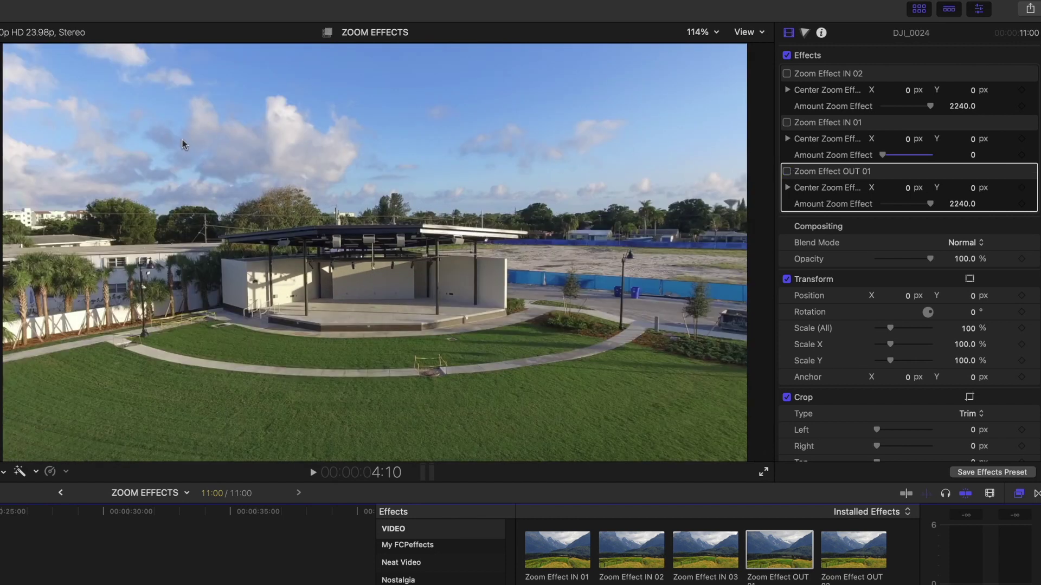
pyautogui.click(786, 171)
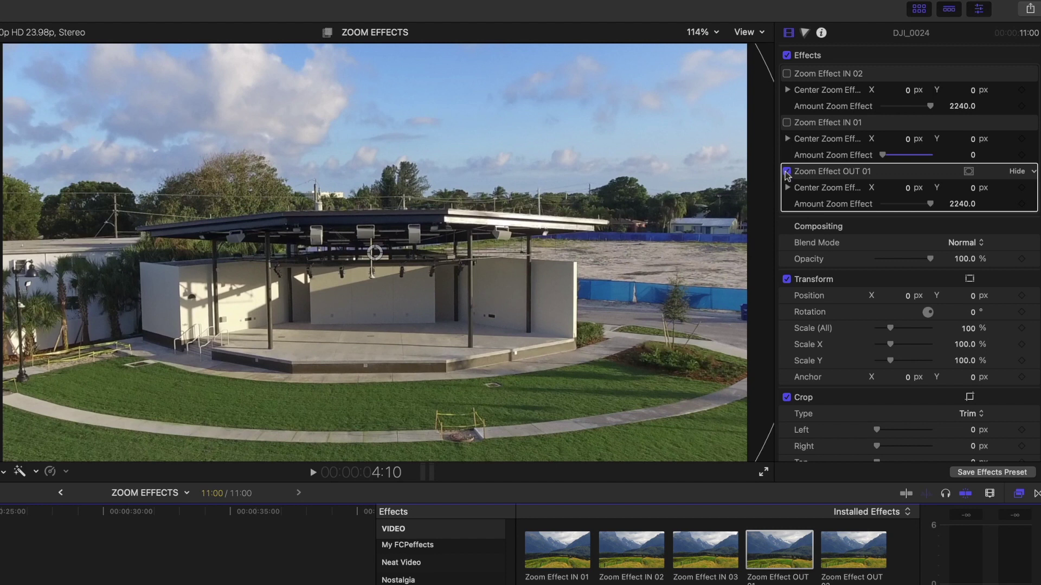
pyautogui.click(787, 171)
pyautogui.click(786, 172)
pyautogui.click(787, 171)
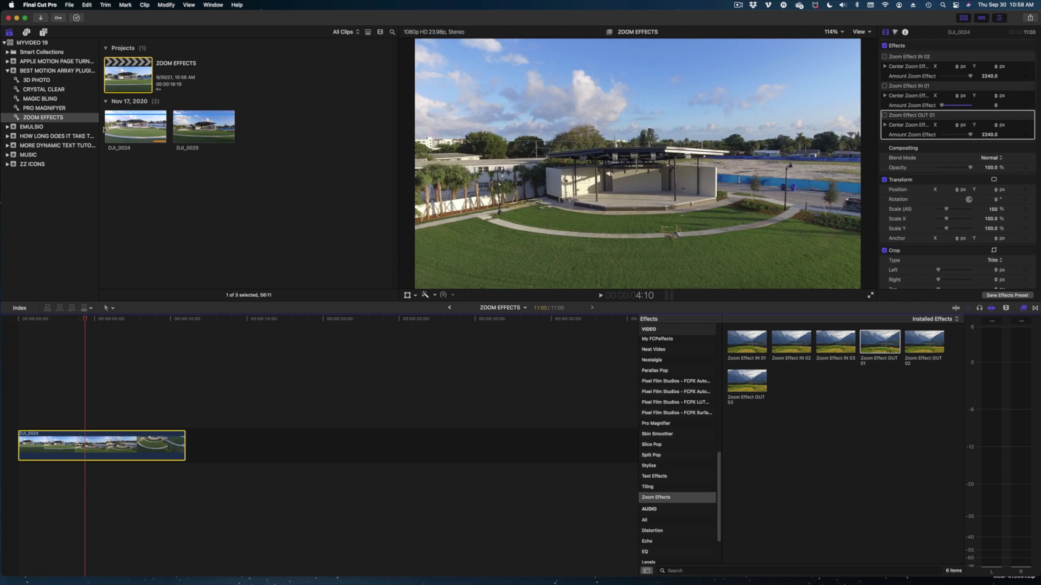
pyautogui.click(48, 69)
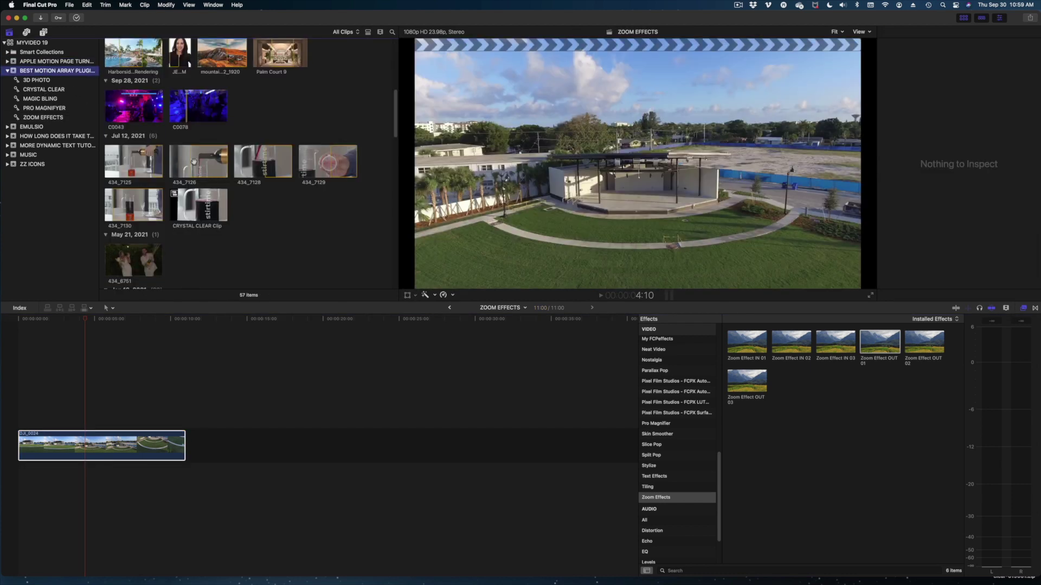
# - Append clip P1008328 to the timeline after DJI_0024
pyautogui.scroll(-10, 194, 159)
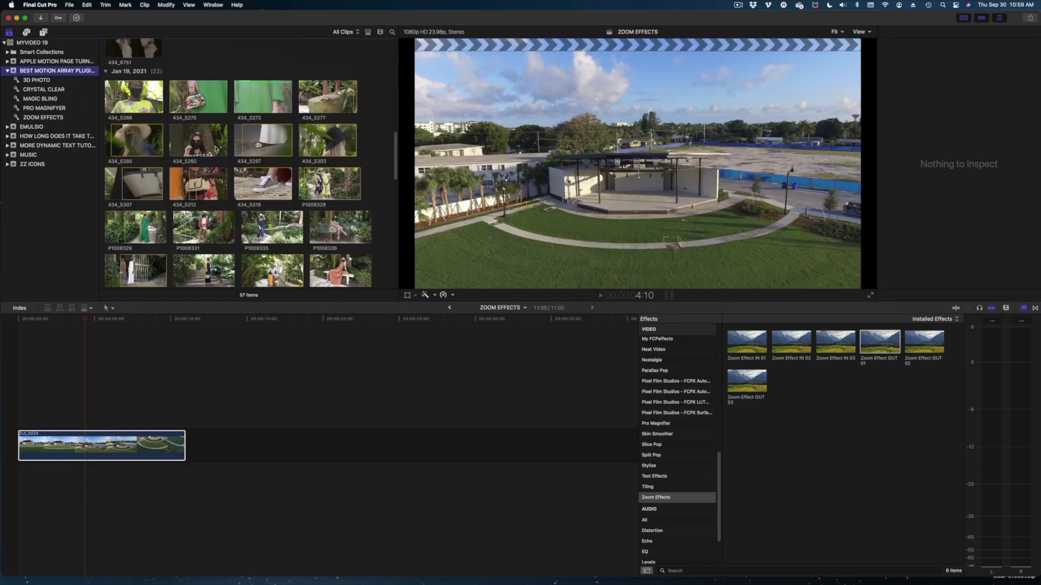
pyautogui.scroll(2, 236, 214)
pyautogui.moveTo(330, 161); pyautogui.dragTo(256, 440)
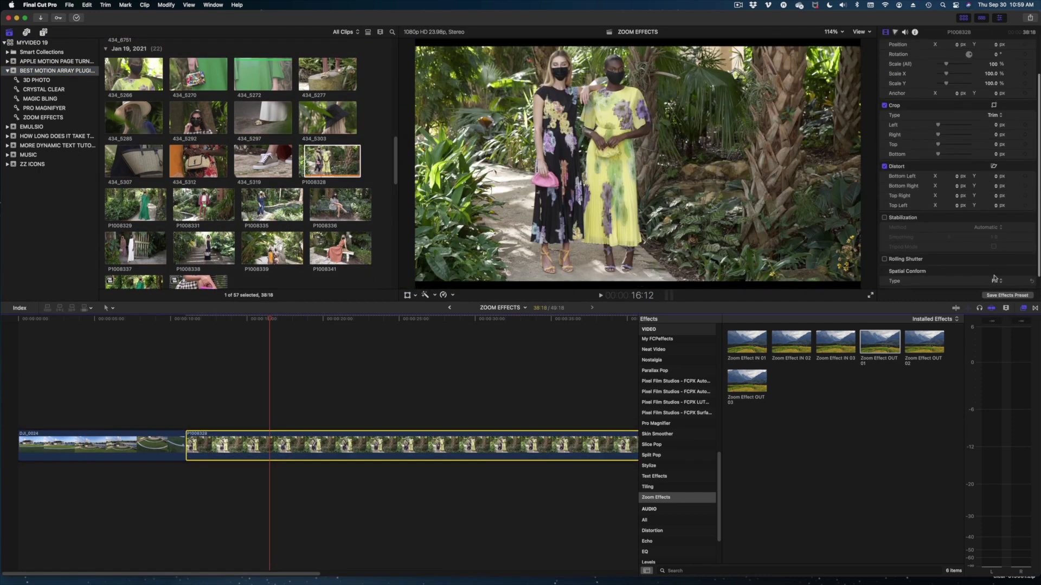
# - Apply Zoom Effect OUT 02 to clip P1008328 and play it back
pyautogui.moveTo(367, 323); pyautogui.dragTo(431, 321)
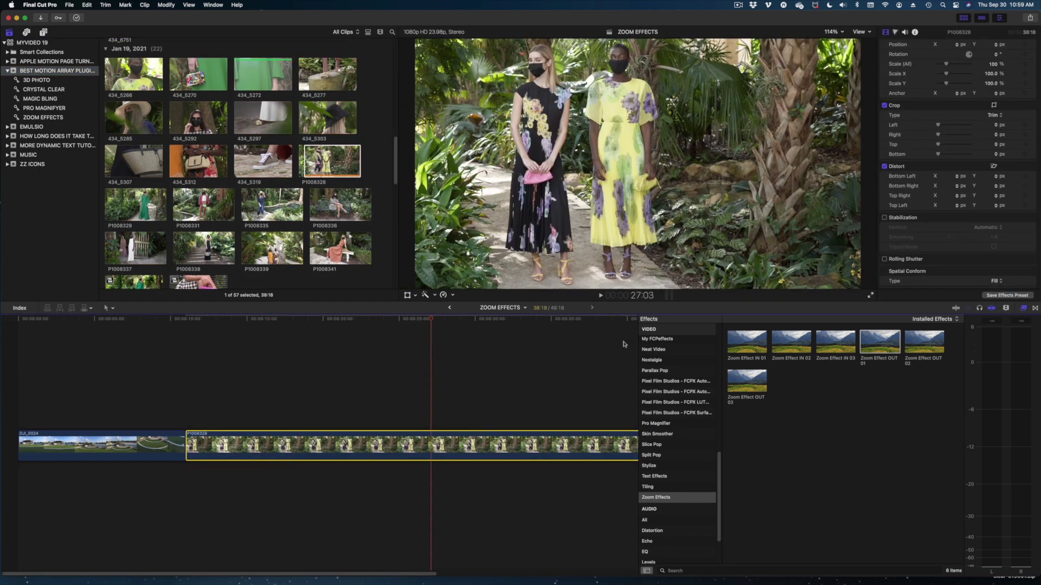
pyautogui.click(917, 340)
pyautogui.moveTo(923, 342); pyautogui.dragTo(420, 441)
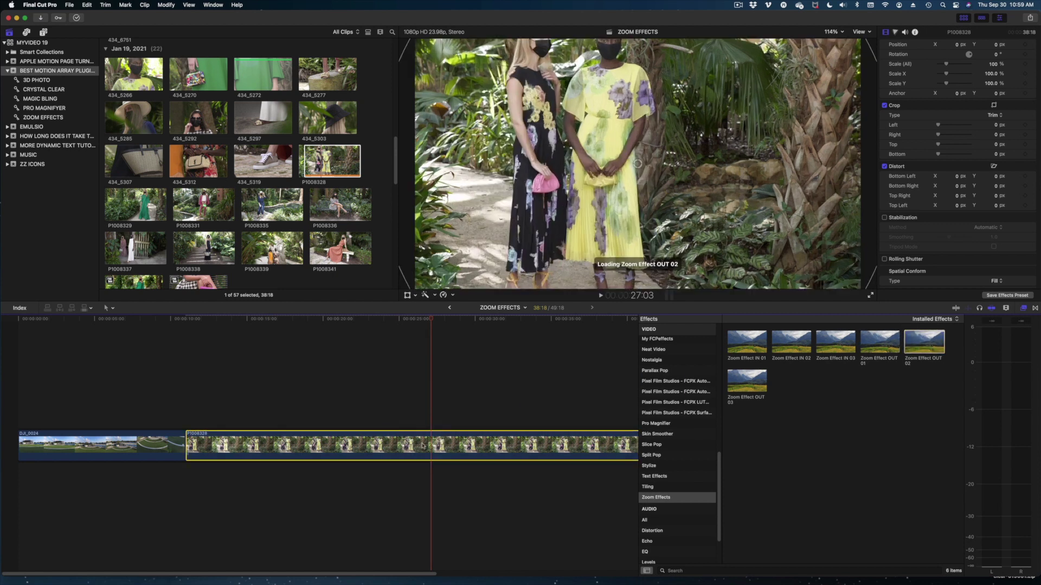
pyautogui.press('space')
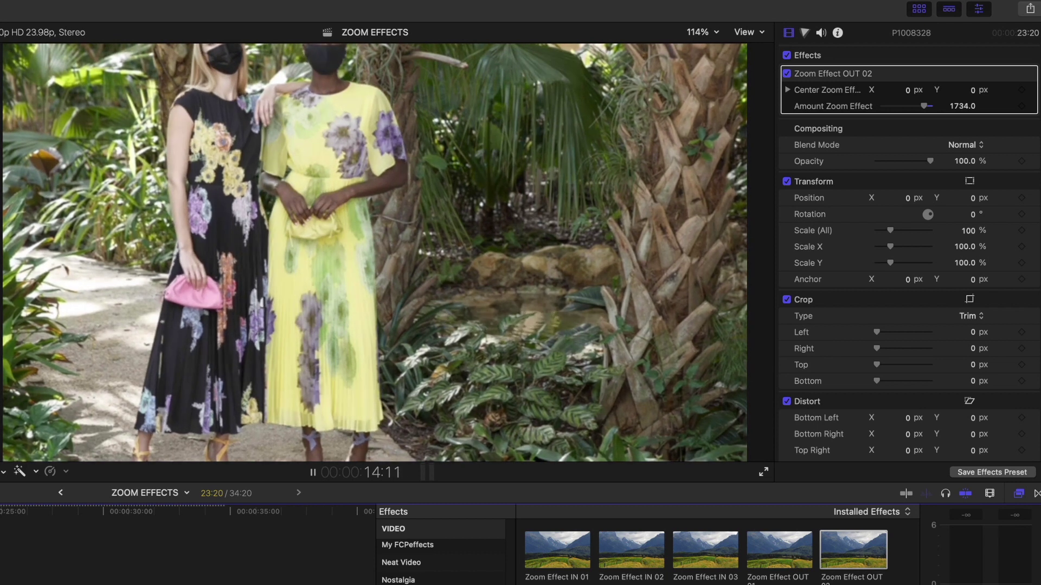
# - Lower Zoom Effect OUT 02's amount to 1463.0 and scale P1008328 down to 92%
pyautogui.press('space')
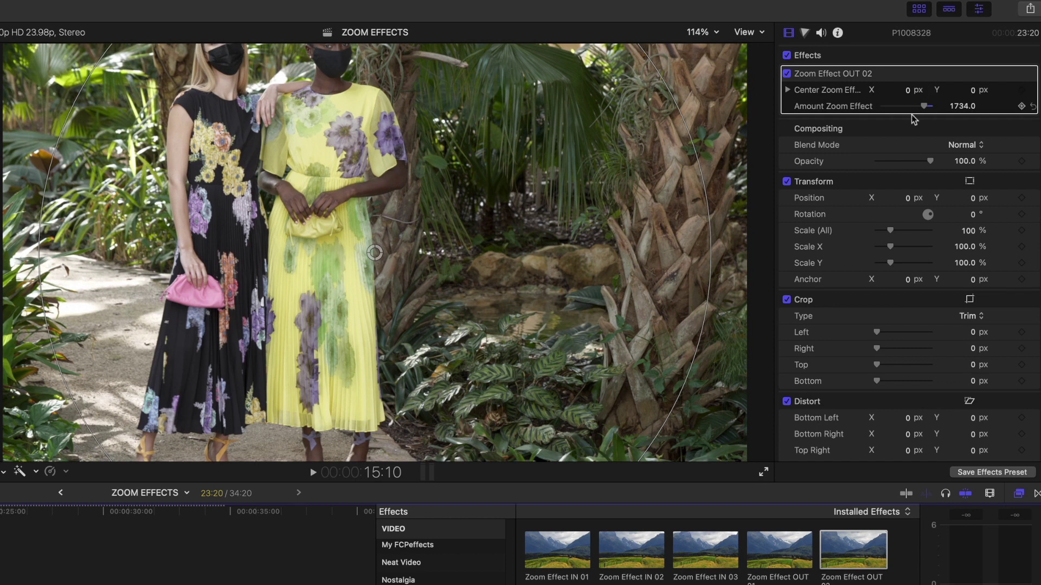
pyautogui.moveTo(917, 111)
pyautogui.mouseDown()
pyautogui.moveTo(887, 111)
pyautogui.moveTo(917, 108)
pyautogui.mouseUp()
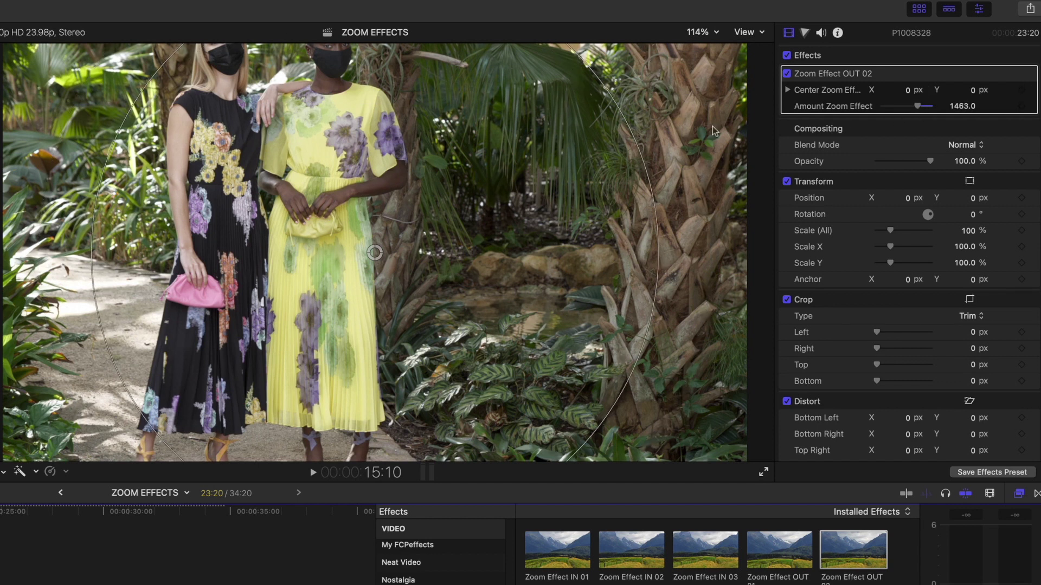
pyautogui.moveTo(893, 233); pyautogui.dragTo(889, 233)
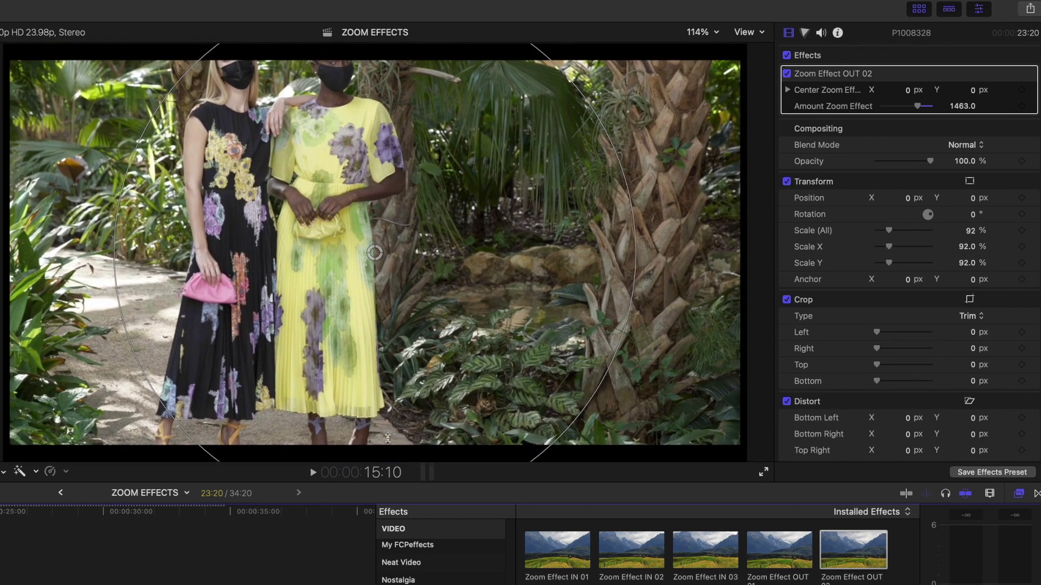